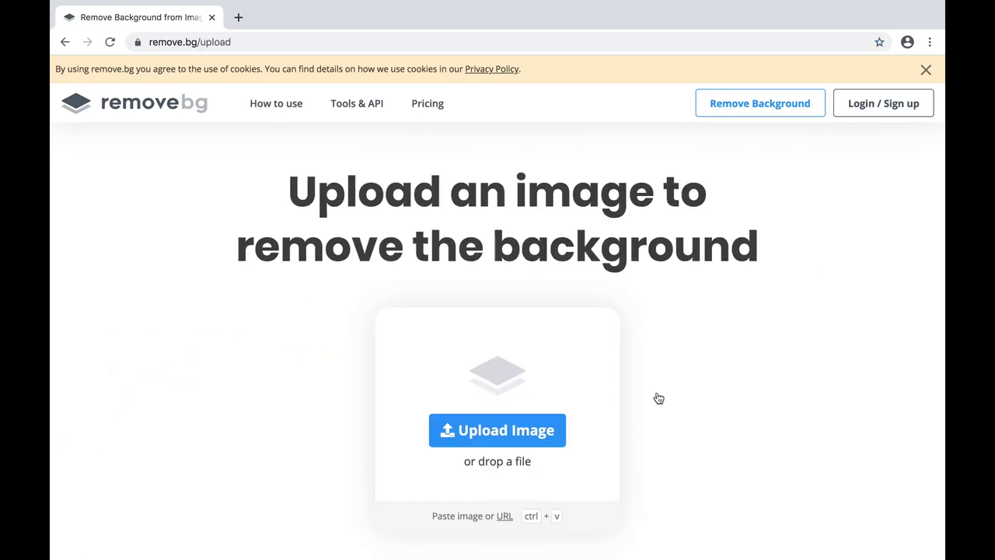
# Upload selfie.png to have its background removed
pyautogui.click(658, 398)
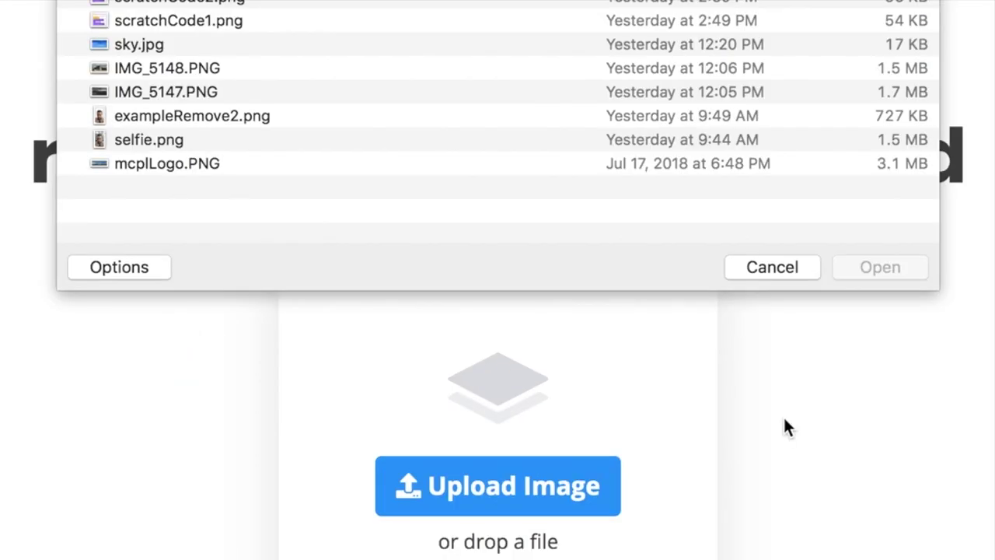
pyautogui.click(153, 142)
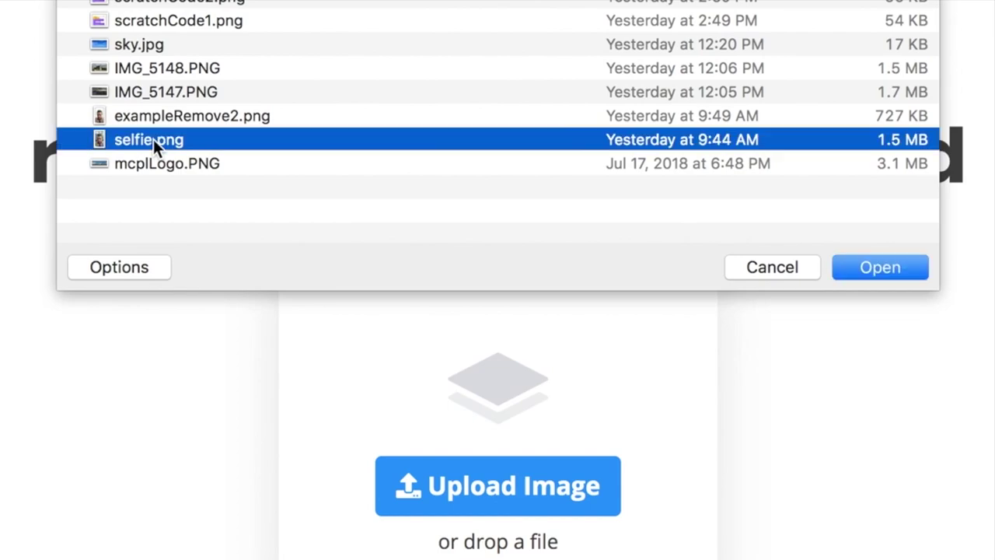
pyautogui.click(880, 267)
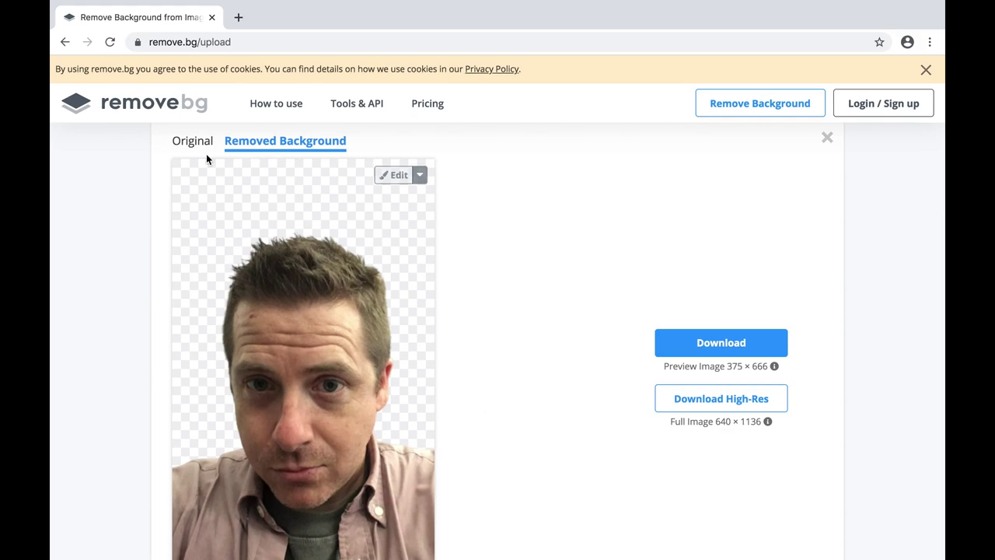
# Compare the cut-out with the original photo and download the 375 × 666 preview image
pyautogui.click(188, 143)
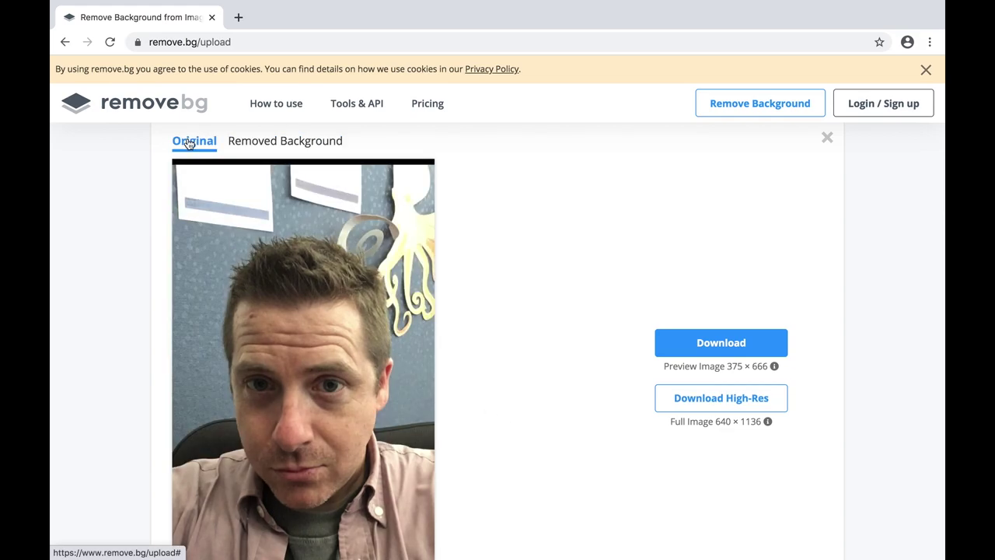
pyautogui.click(293, 146)
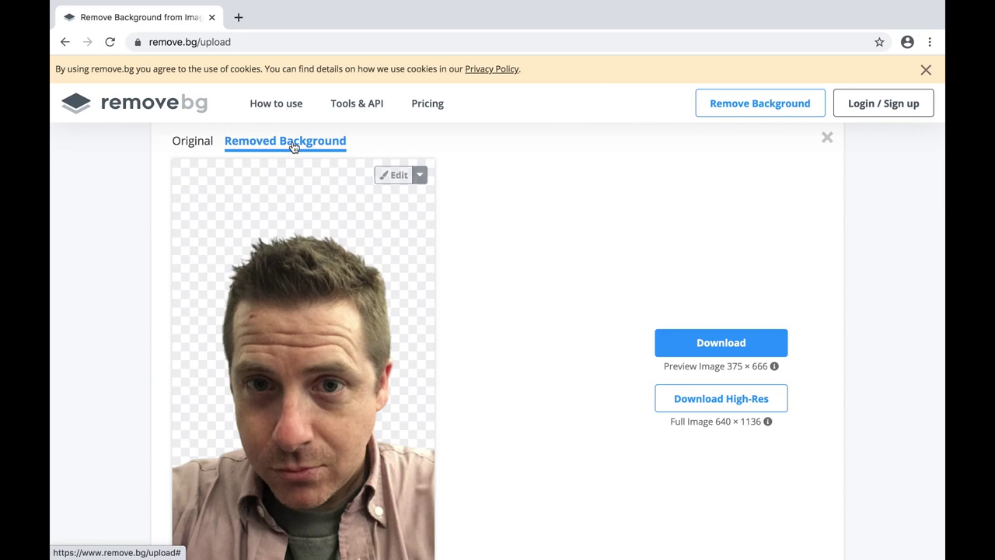
pyautogui.click(710, 344)
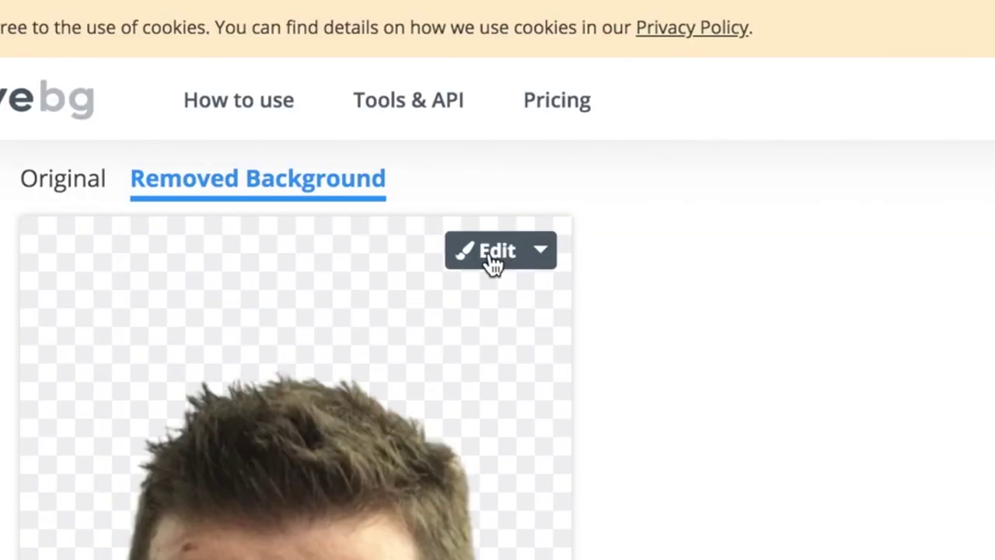
# Open the cut-out for editing and try the mountain, orange bokeh and café photo backgrounds
pyautogui.click(492, 261)
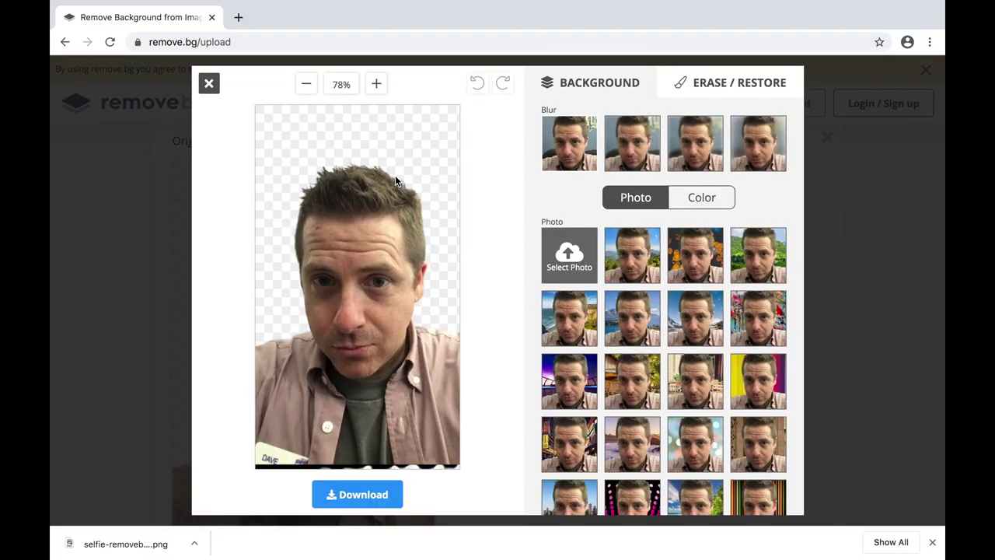
pyautogui.click(655, 264)
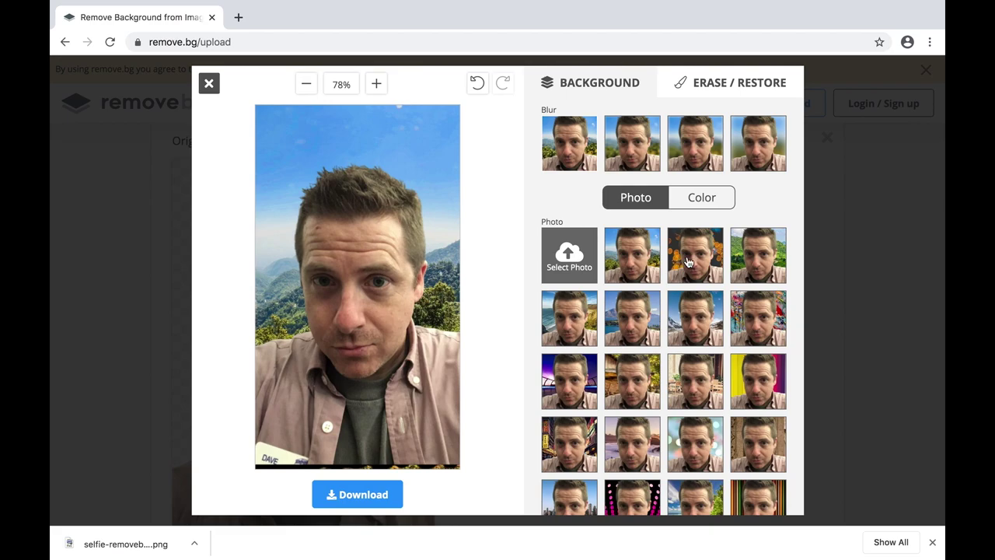
pyautogui.click(689, 263)
pyautogui.click(687, 387)
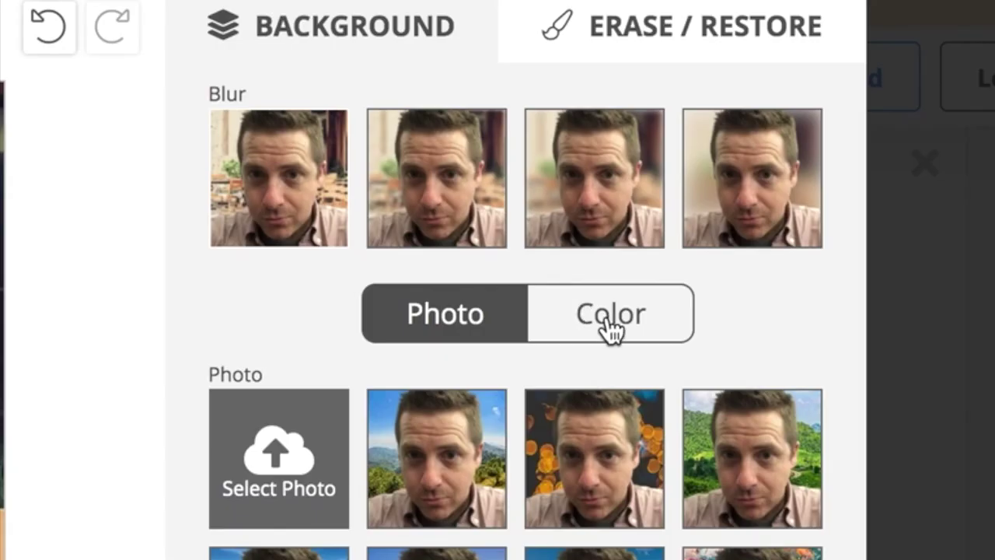
# Try plain colour backgrounds such as green behind the portrait and settle on the magenta-pink one
pyautogui.click(699, 200)
pyautogui.click(633, 387)
pyautogui.click(629, 449)
pyautogui.click(690, 450)
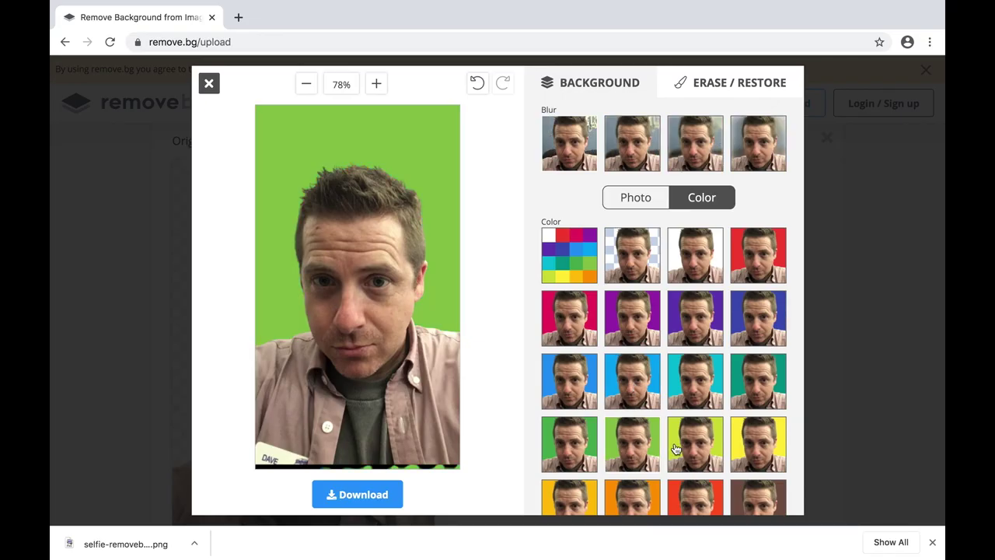
pyautogui.click(575, 327)
pyautogui.scroll(-2, 579, 399)
pyautogui.scroll(2, 580, 399)
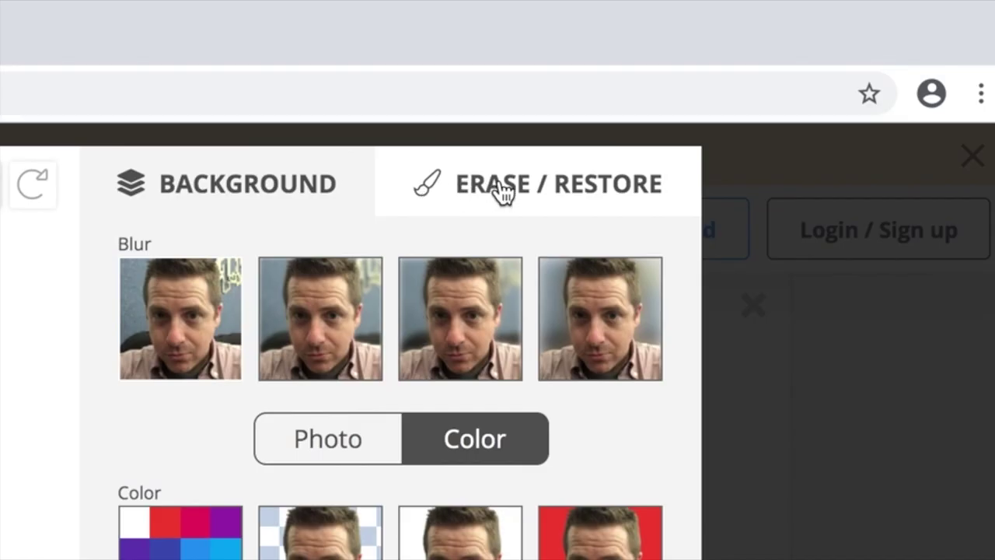
# Erase the name badge, the lower shirt and the outer shoulders, enlarging the eraser brush for the broad areas
pyautogui.click(502, 189)
pyautogui.moveTo(280, 439)
pyautogui.mouseDown()
pyautogui.moveTo(460, 468)
pyautogui.moveTo(246, 466)
pyautogui.mouseUp()
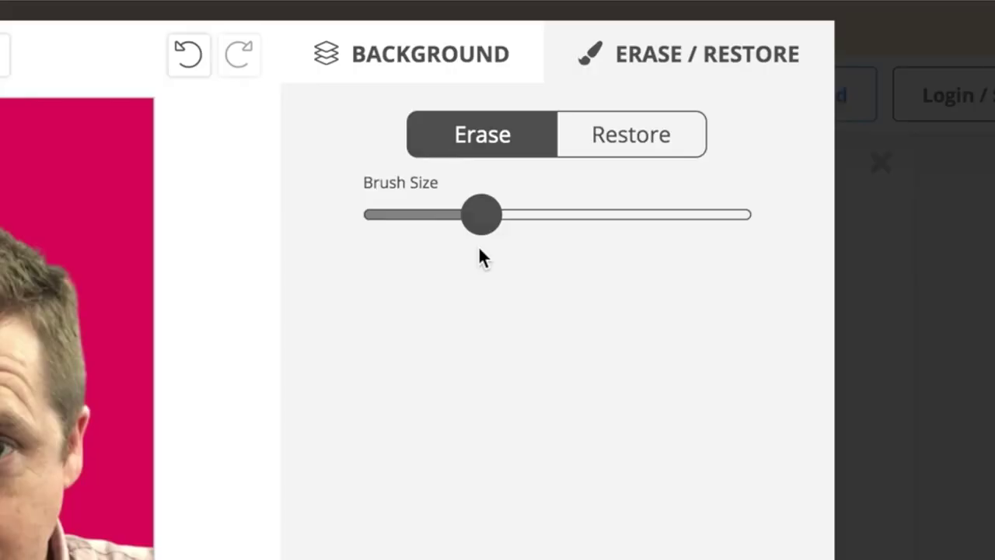
pyautogui.moveTo(480, 218); pyautogui.dragTo(601, 231)
pyautogui.moveTo(441, 461)
pyautogui.mouseDown()
pyautogui.moveTo(243, 443)
pyautogui.moveTo(435, 445)
pyautogui.moveTo(230, 407)
pyautogui.moveTo(259, 345)
pyautogui.moveTo(276, 427)
pyautogui.moveTo(264, 322)
pyautogui.mouseUp()
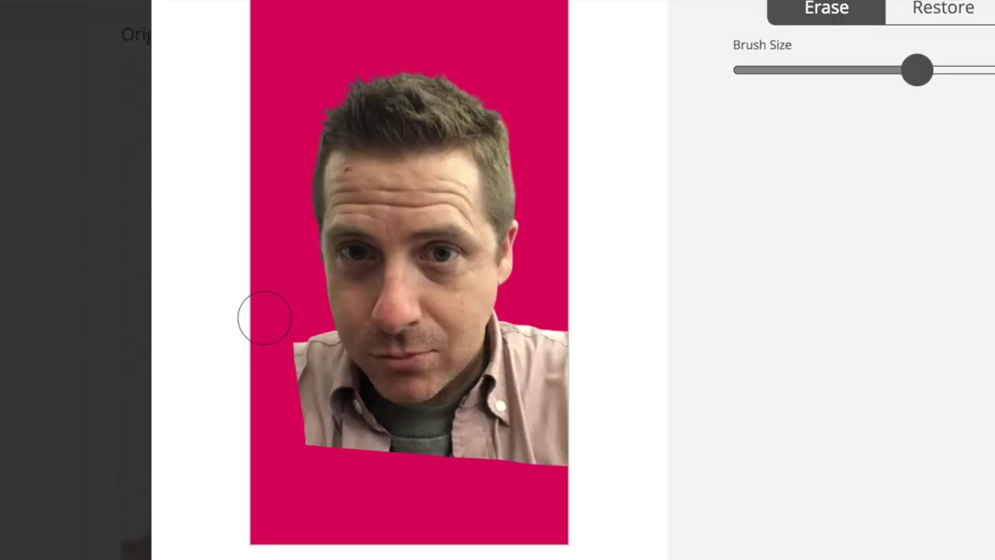
pyautogui.moveTo(567, 464)
pyautogui.mouseDown()
pyautogui.moveTo(554, 267)
pyautogui.moveTo(543, 409)
pyautogui.moveTo(510, 467)
pyautogui.moveTo(346, 447)
pyautogui.moveTo(293, 383)
pyautogui.mouseUp()
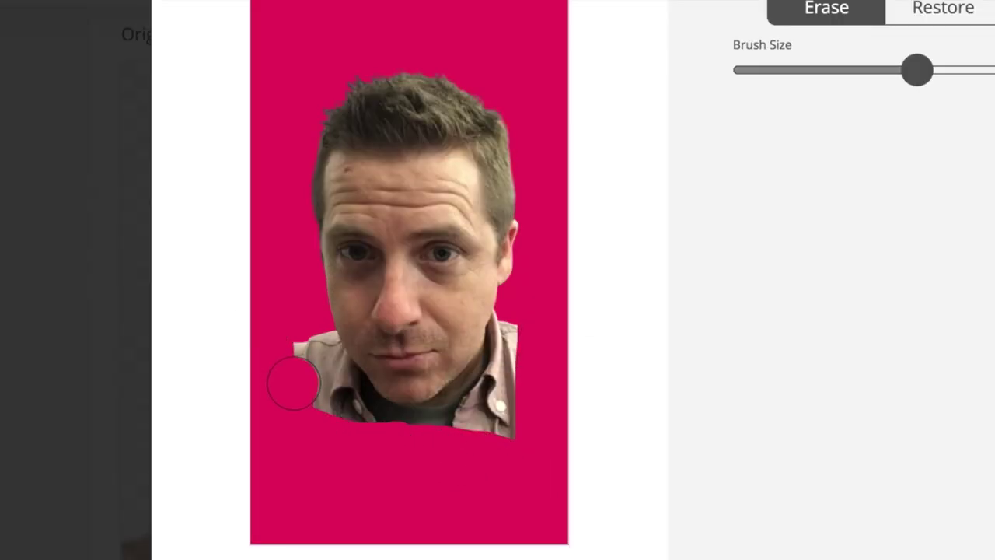
# Erase more of the remaining shirt and collar beside and below the neck with the large brush
pyautogui.click(491, 165)
pyautogui.click(491, 165)
pyautogui.click(491, 165)
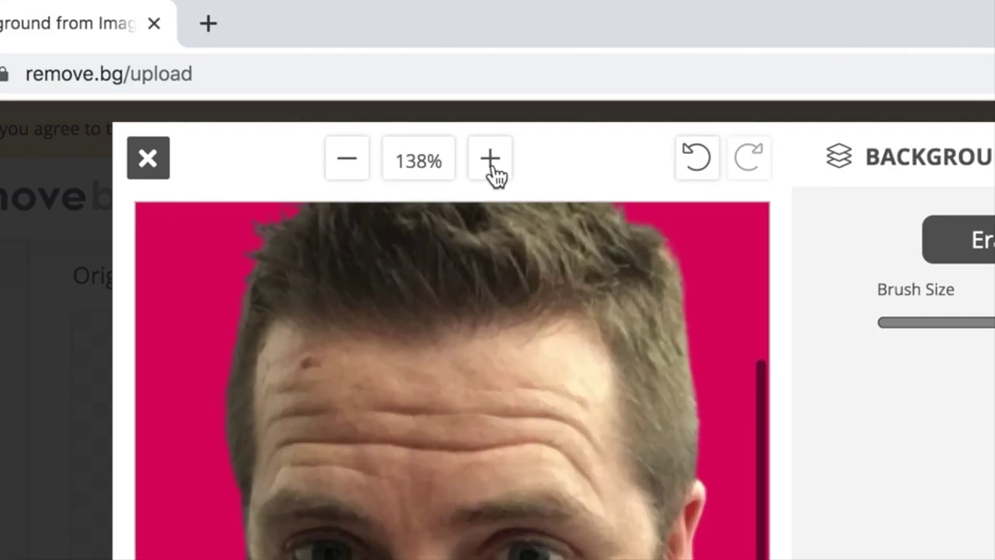
pyautogui.click(492, 165)
pyautogui.scroll(-5, 392, 326)
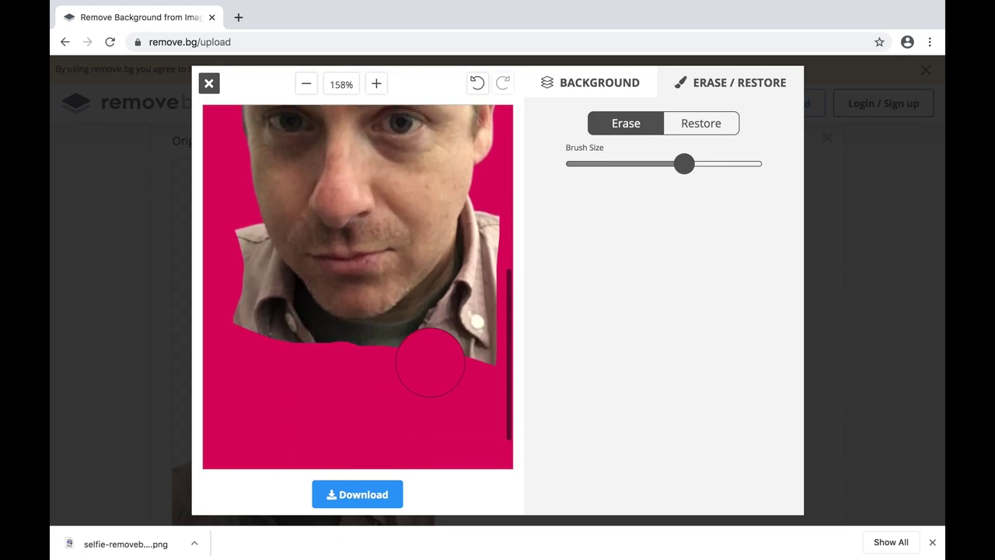
pyautogui.moveTo(430, 362)
pyautogui.mouseDown()
pyautogui.moveTo(500, 288)
pyautogui.moveTo(513, 237)
pyautogui.mouseUp()
# Reduce the eraser brush size and erase the remaining collar and neck closely around the jaw and chin
pyautogui.moveTo(673, 166); pyautogui.dragTo(601, 175)
pyautogui.moveTo(362, 338); pyautogui.dragTo(436, 269)
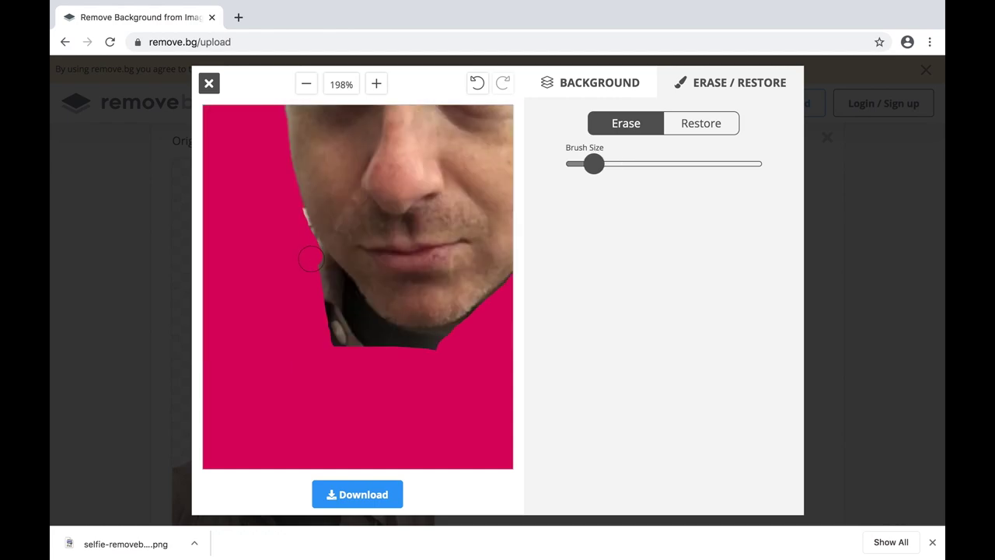
pyautogui.moveTo(317, 266)
pyautogui.mouseDown()
pyautogui.moveTo(345, 293)
pyautogui.moveTo(318, 303)
pyautogui.moveTo(333, 338)
pyautogui.mouseUp()
pyautogui.moveTo(340, 367)
pyautogui.mouseDown()
pyautogui.moveTo(361, 419)
pyautogui.moveTo(400, 404)
pyautogui.moveTo(360, 357)
pyautogui.moveTo(329, 350)
pyautogui.mouseUp()
pyautogui.moveTo(328, 392)
pyautogui.mouseDown()
pyautogui.moveTo(465, 415)
pyautogui.moveTo(451, 407)
pyautogui.mouseUp()
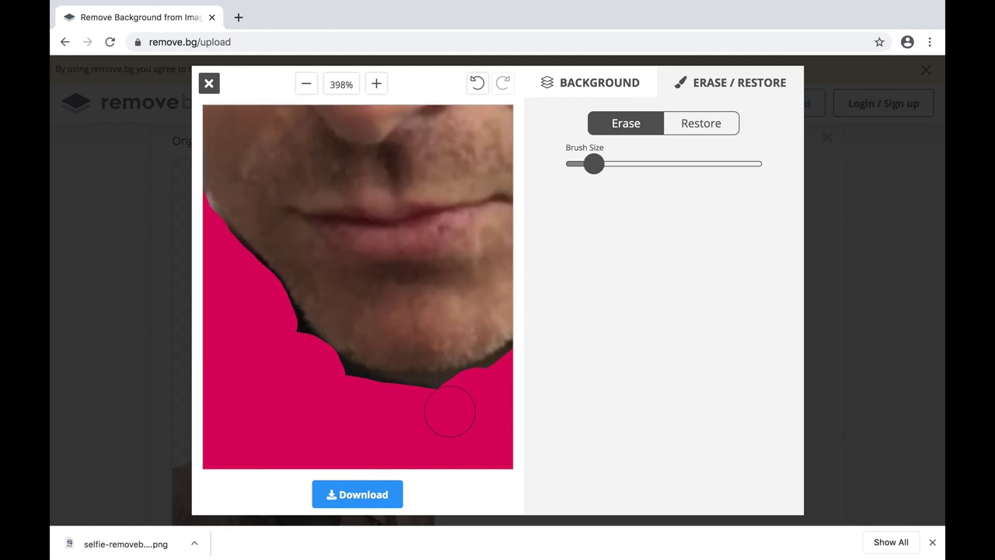
# Download the edited head-only image with a transparent background
pyautogui.click(306, 84)
pyautogui.click(306, 84)
pyautogui.click(307, 84)
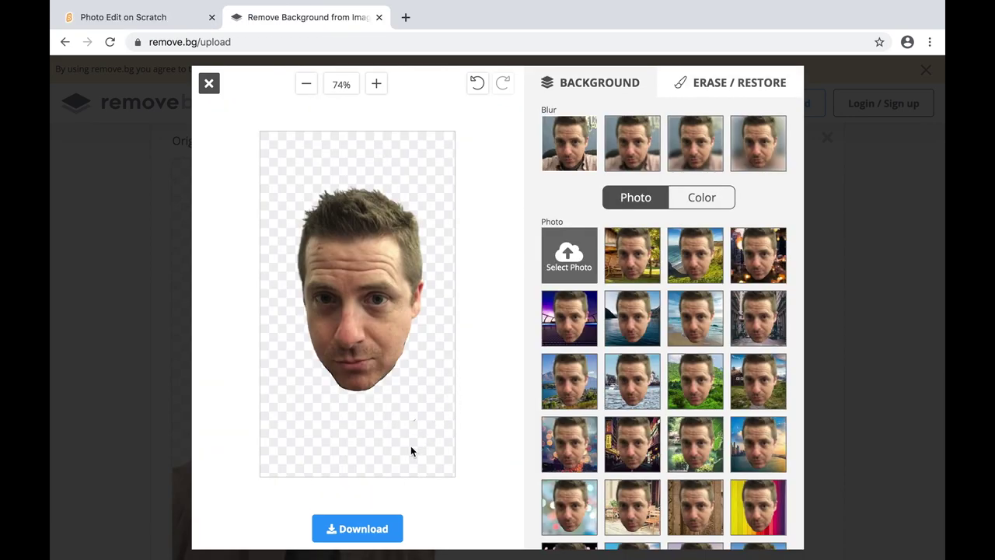
pyautogui.click(351, 529)
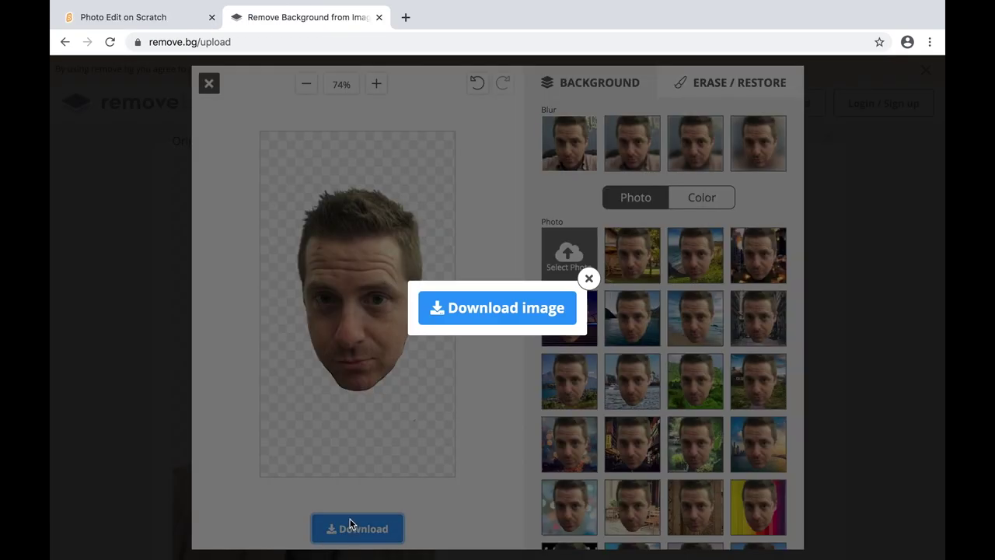
pyautogui.click(508, 309)
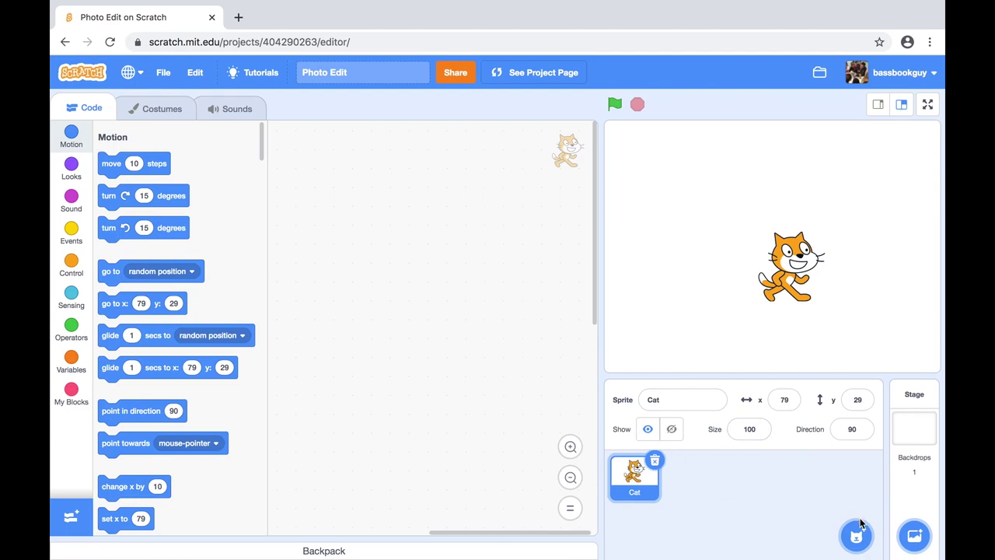
# In the Scratch project, add the Dee sprite from the People category and delete the Cat sprite
pyautogui.moveTo(857, 535)
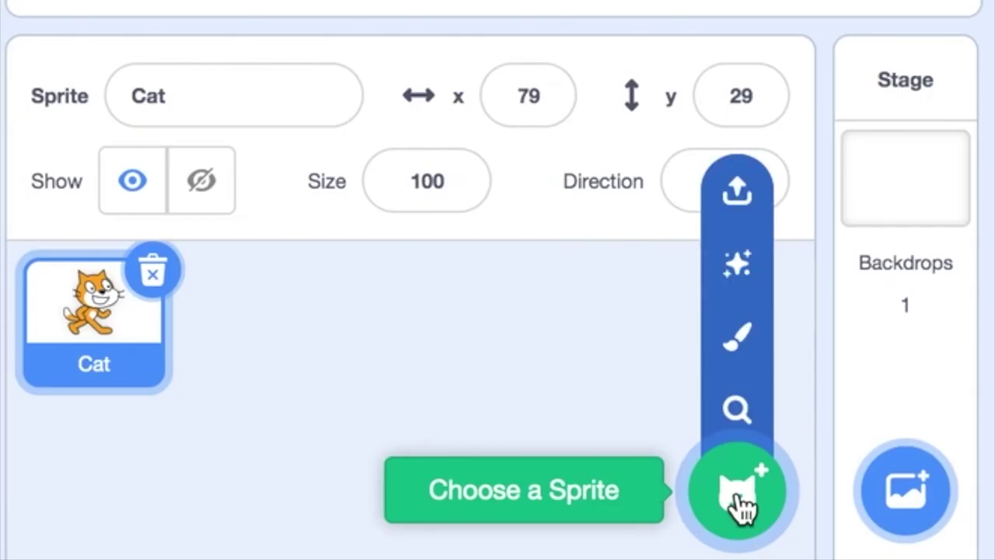
pyautogui.click(742, 505)
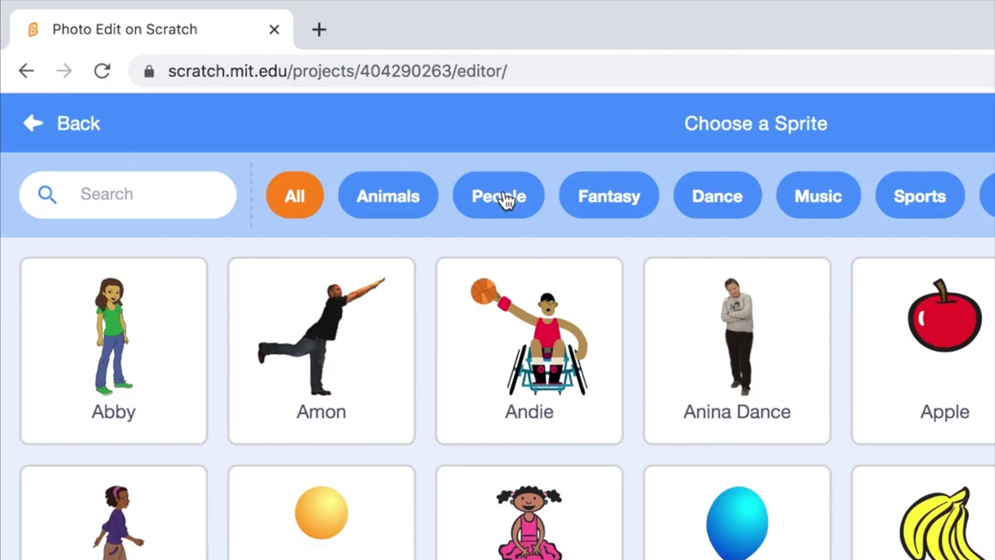
pyautogui.click(502, 197)
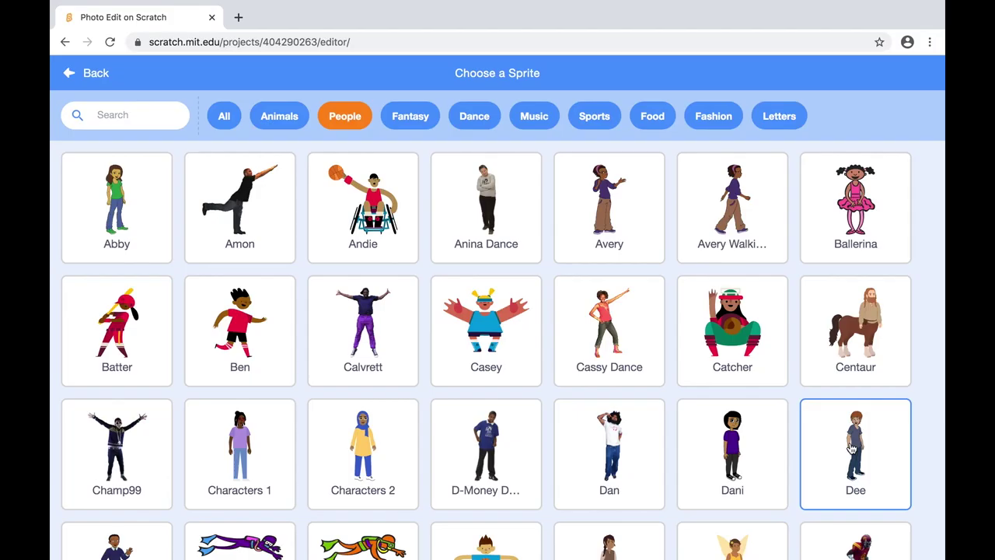
pyautogui.click(588, 240)
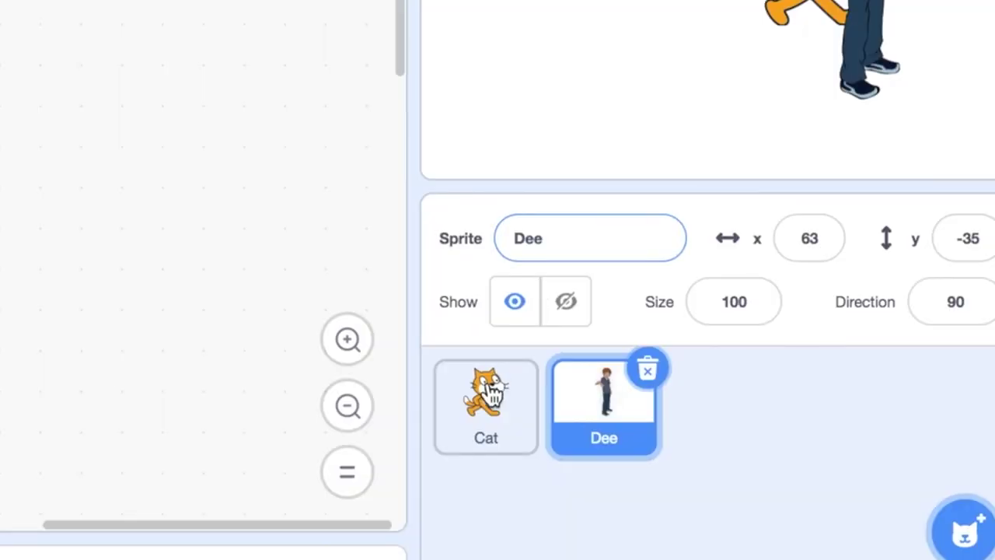
pyautogui.click(633, 487)
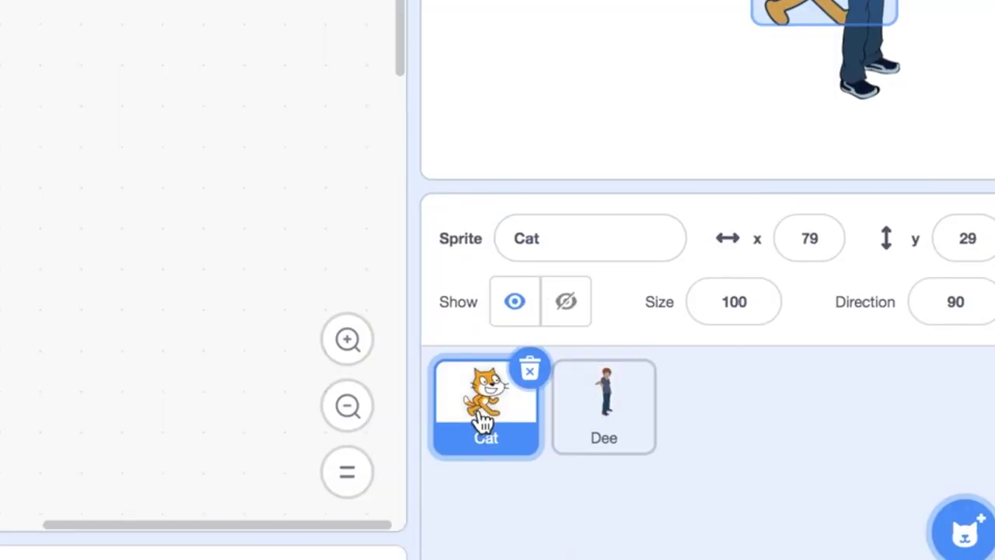
pyautogui.click(530, 373)
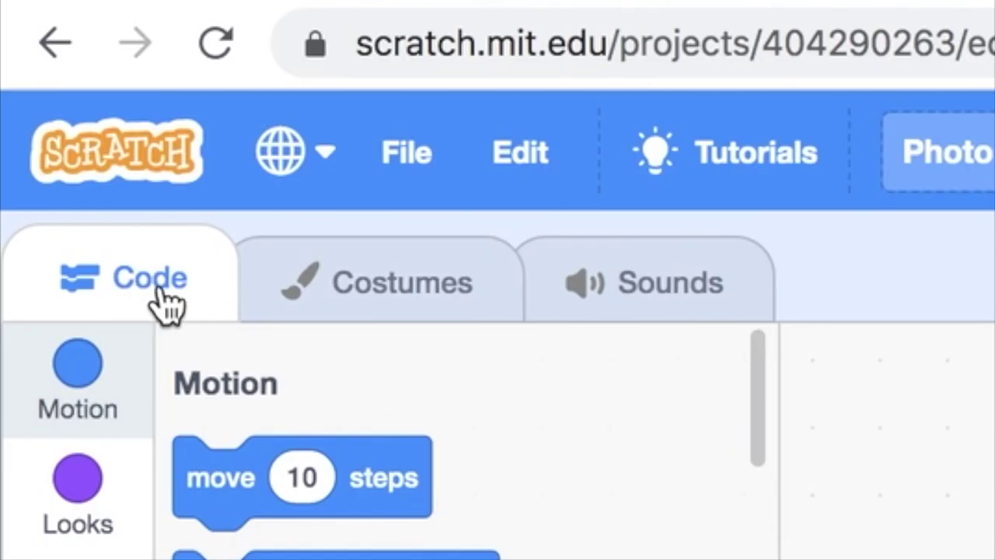
# Look through the Dee sprite's costumes from dee-b to dee-e to compare their poses
pyautogui.click(400, 294)
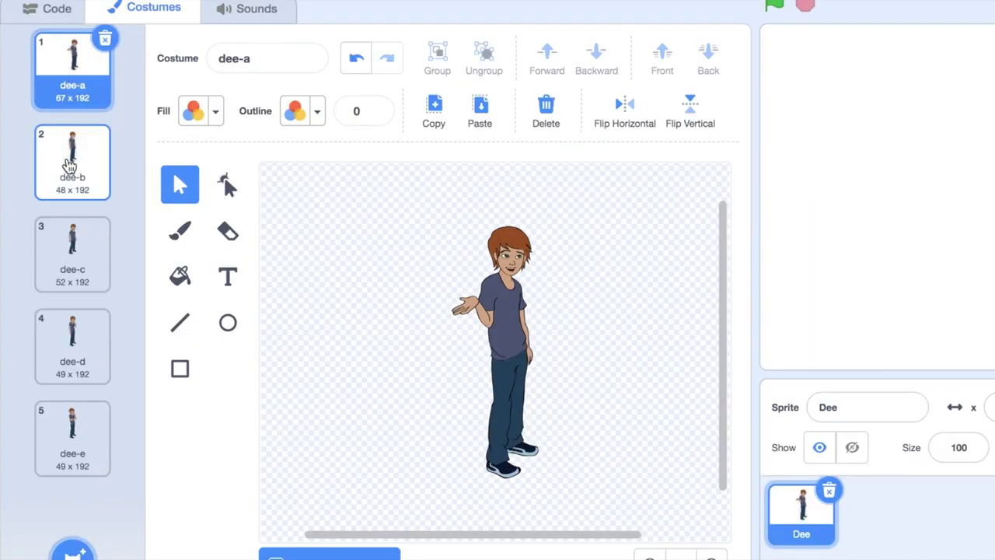
pyautogui.click(72, 167)
pyautogui.click(67, 245)
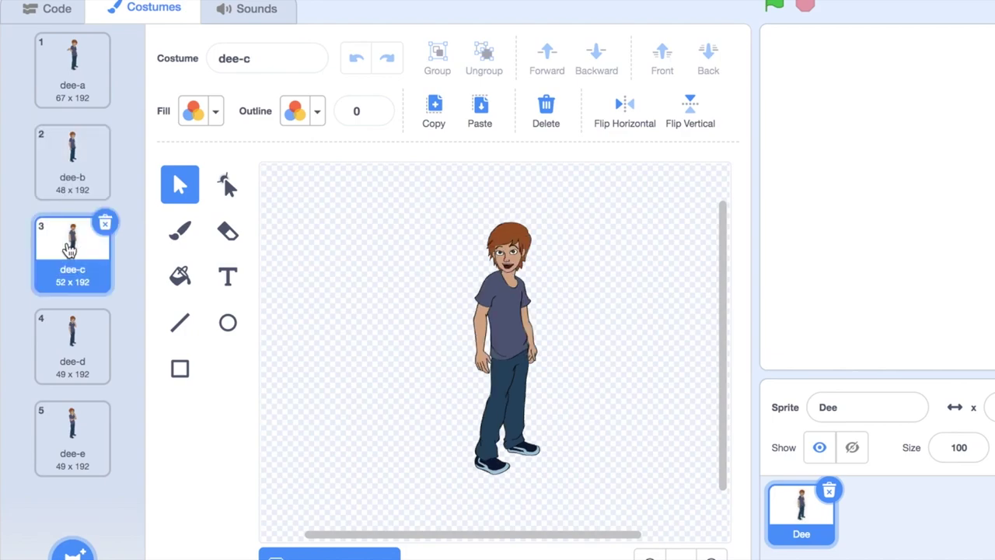
pyautogui.click(70, 342)
pyautogui.click(68, 442)
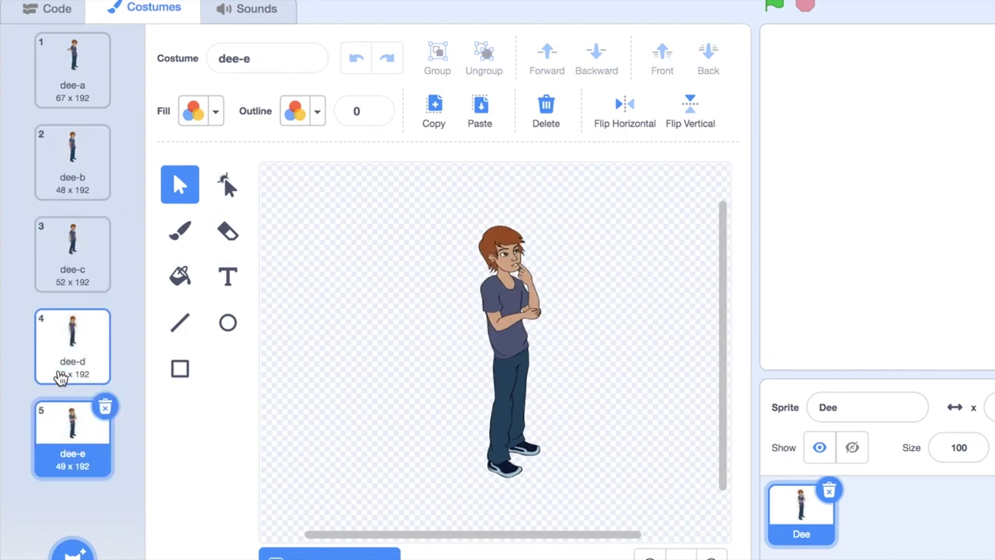
pyautogui.click(62, 377)
pyautogui.click(70, 255)
pyautogui.click(73, 160)
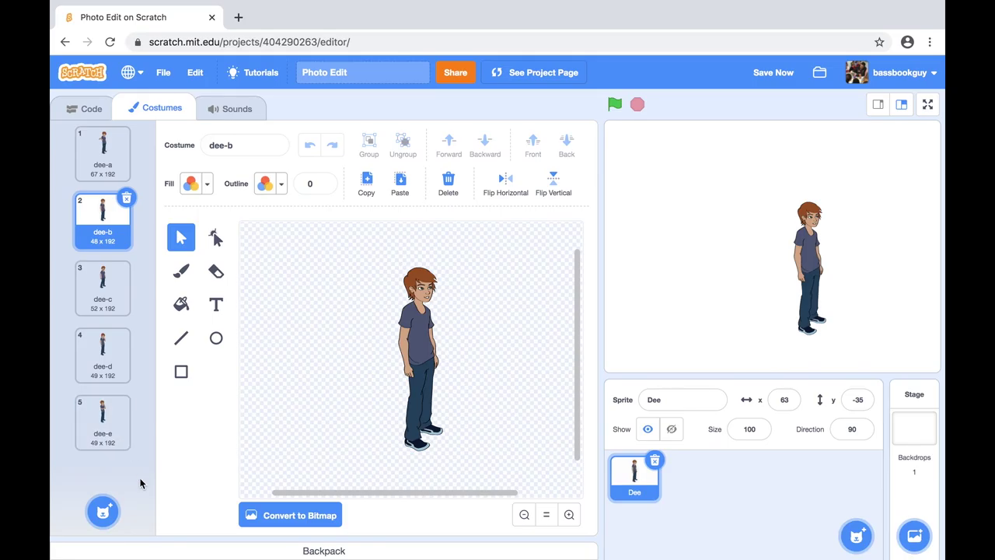
# Upload selfie-removebg-preview.png as a new costume for the Dee sprite and convert it to vector
pyautogui.moveTo(101, 507)
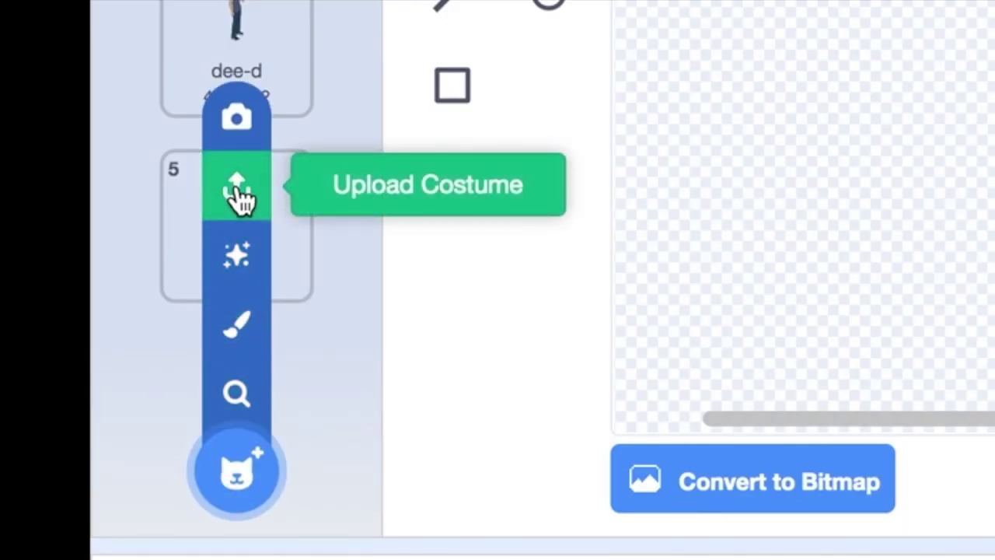
pyautogui.click(240, 198)
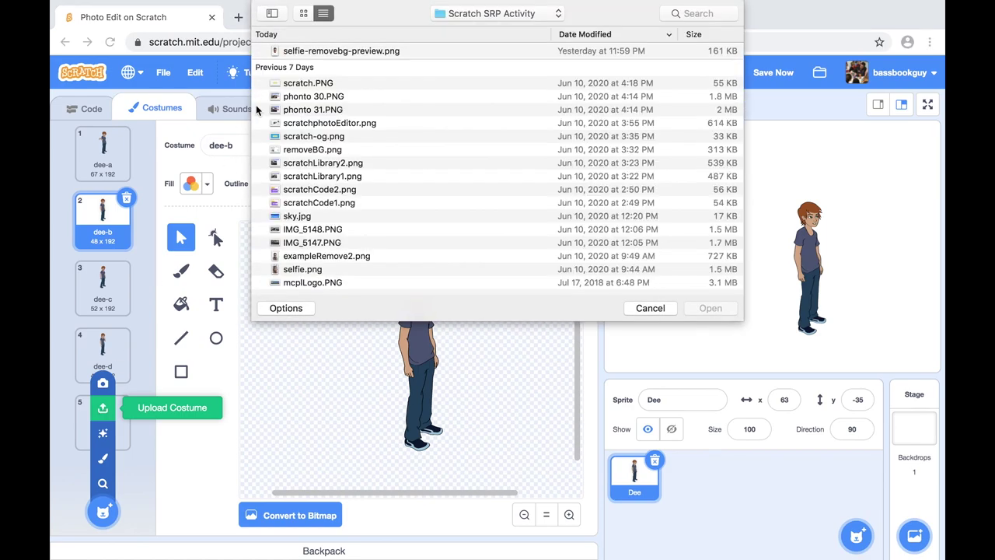
pyautogui.click(323, 50)
pyautogui.click(707, 308)
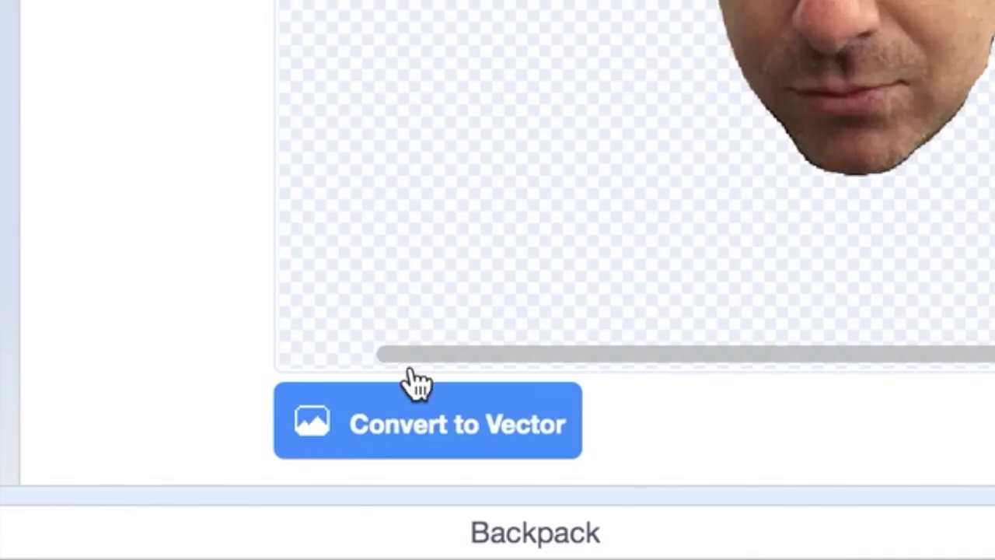
pyautogui.click(435, 426)
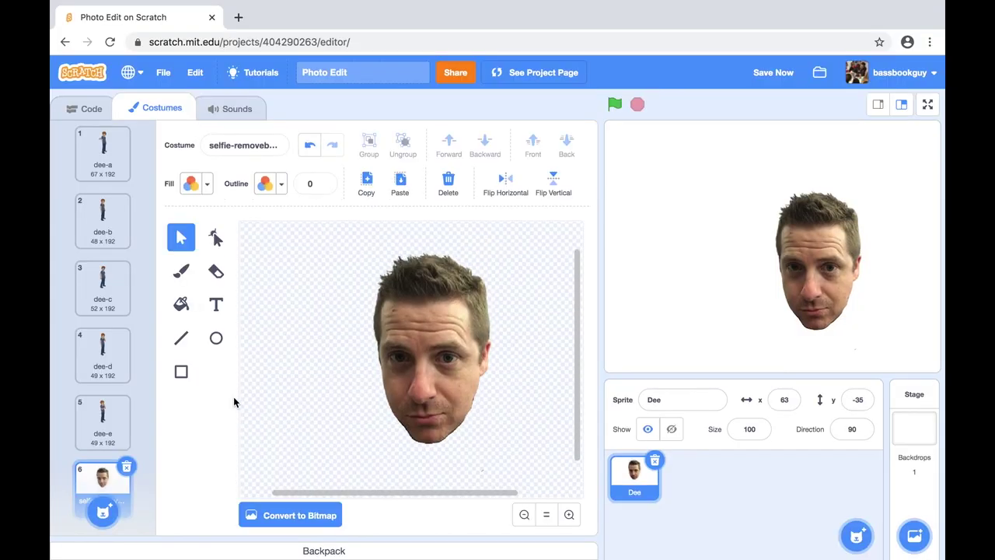
# Copy the photo head from the selfie costume into costume dee-b and place it beside the cartoon body
pyautogui.moveTo(321, 234); pyautogui.dragTo(489, 427)
pyautogui.moveTo(524, 467); pyautogui.dragTo(522, 467)
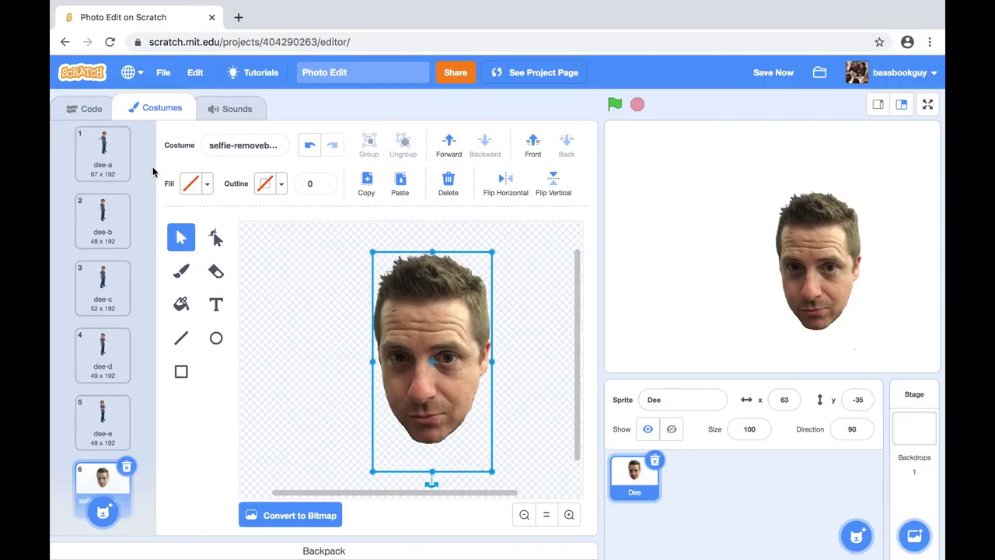
pyautogui.click(104, 219)
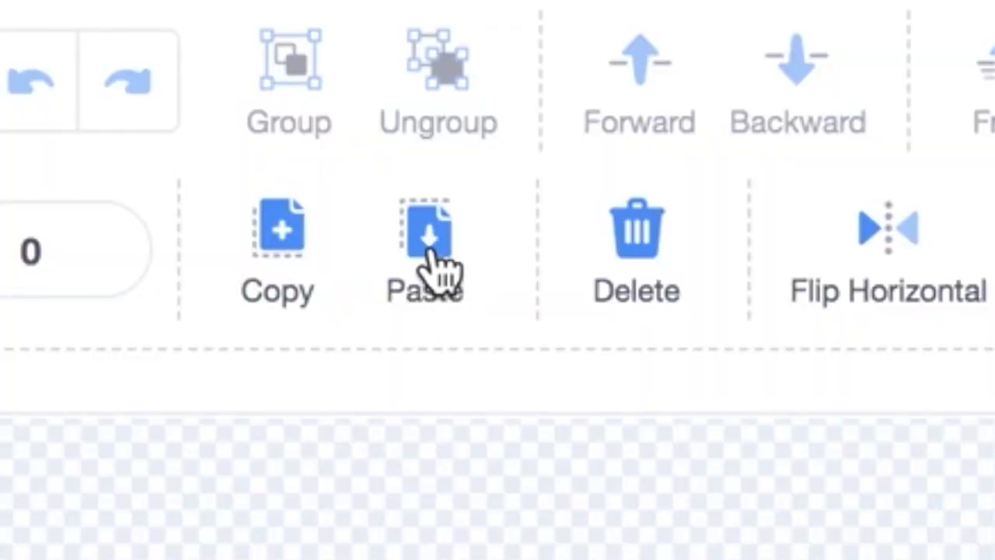
pyautogui.click(431, 250)
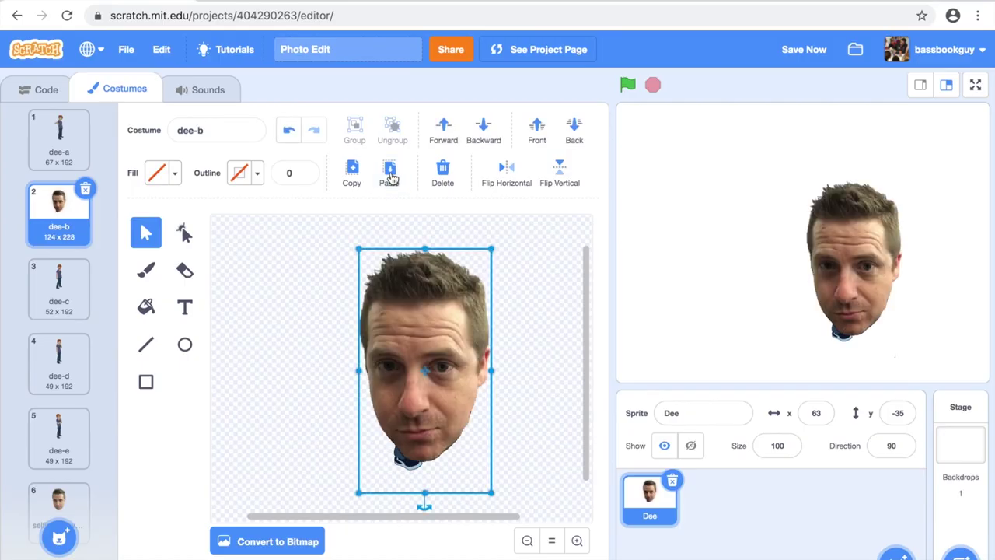
pyautogui.moveTo(429, 329); pyautogui.dragTo(318, 314)
# Flip the pasted head horizontally and shrink it to less than half its size, keeping it beside the body
pyautogui.click(653, 99)
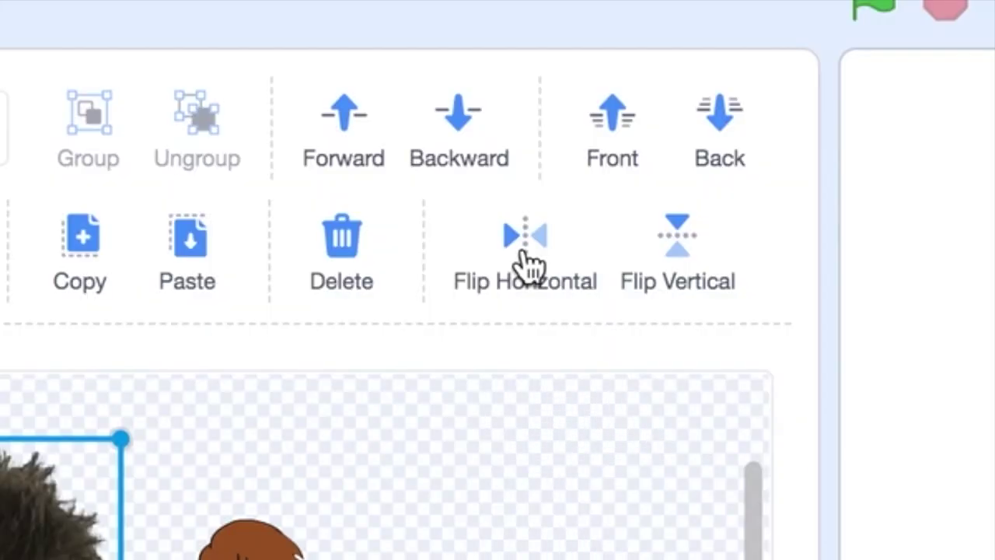
pyautogui.click(653, 98)
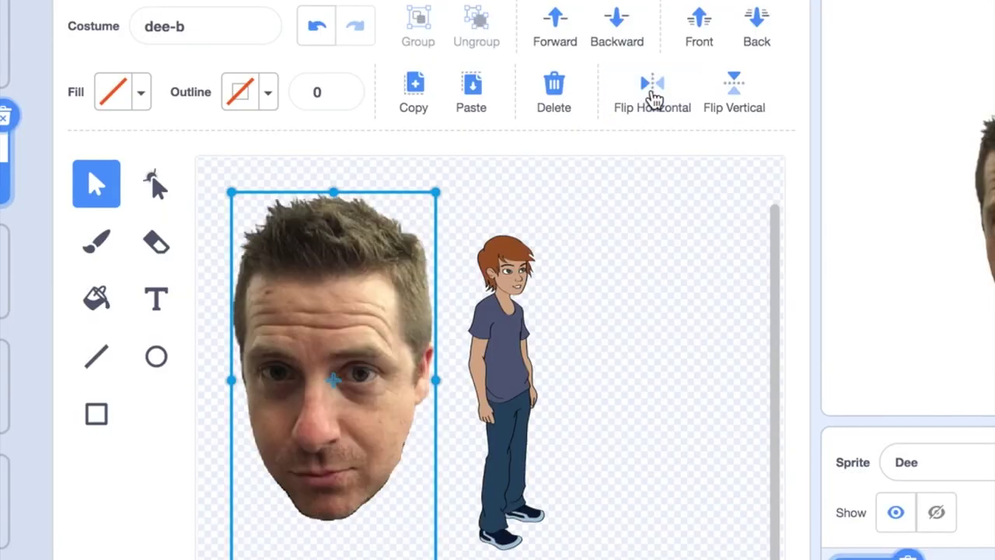
pyautogui.click(653, 99)
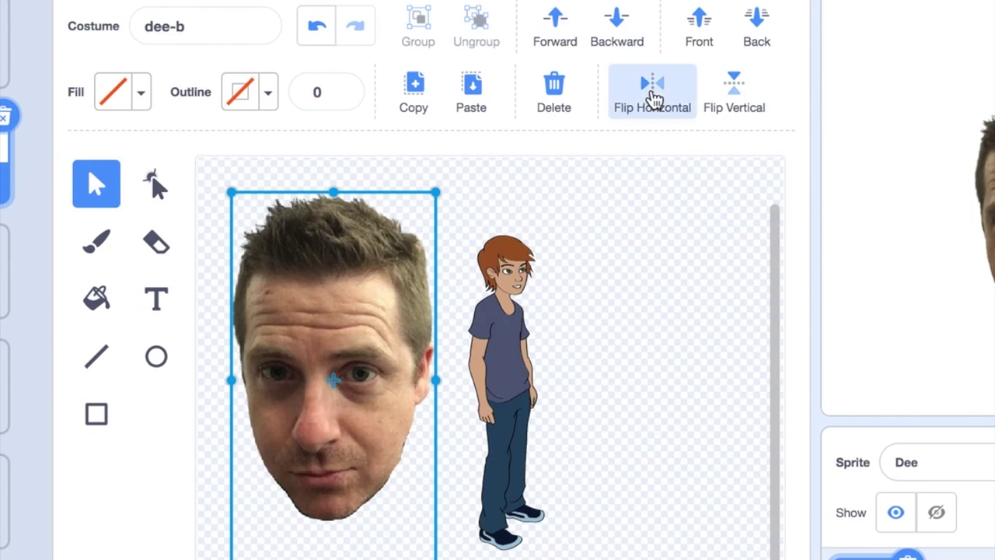
pyautogui.moveTo(231, 192); pyautogui.dragTo(337, 391)
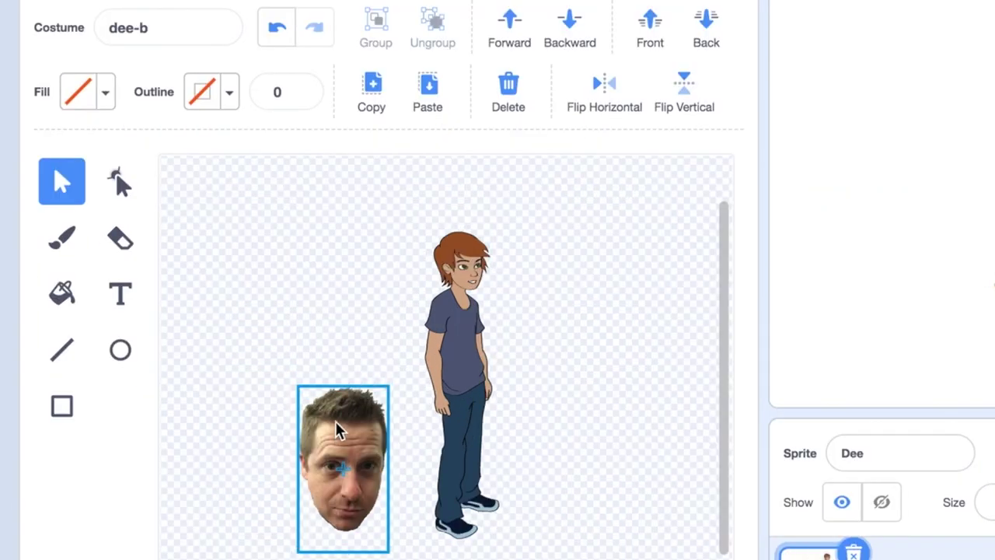
pyautogui.moveTo(335, 429); pyautogui.dragTo(461, 232)
pyautogui.moveTo(412, 266); pyautogui.dragTo(301, 281)
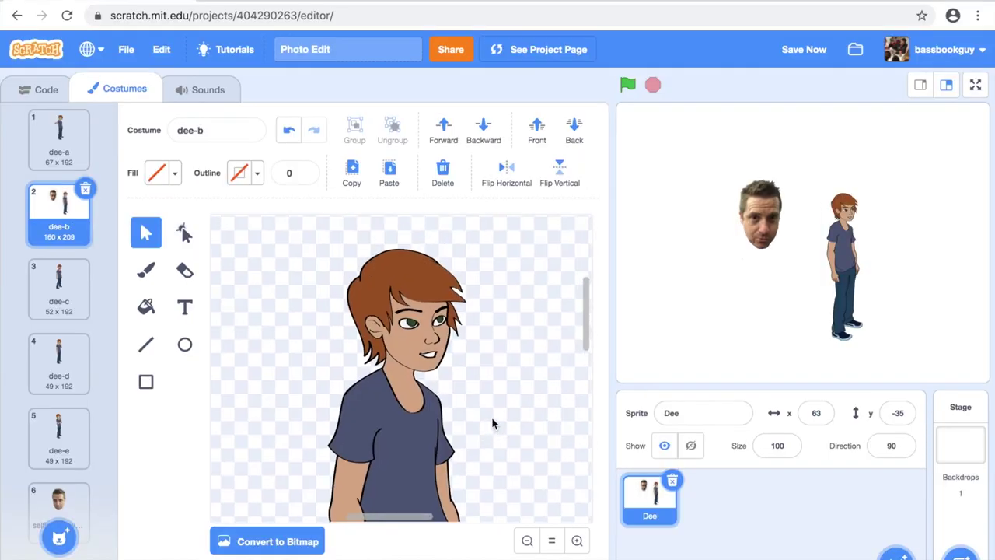
# Erase the cartoon head and hair from the dee-b body with an eraser of size 19
pyautogui.scroll(1, 492, 418)
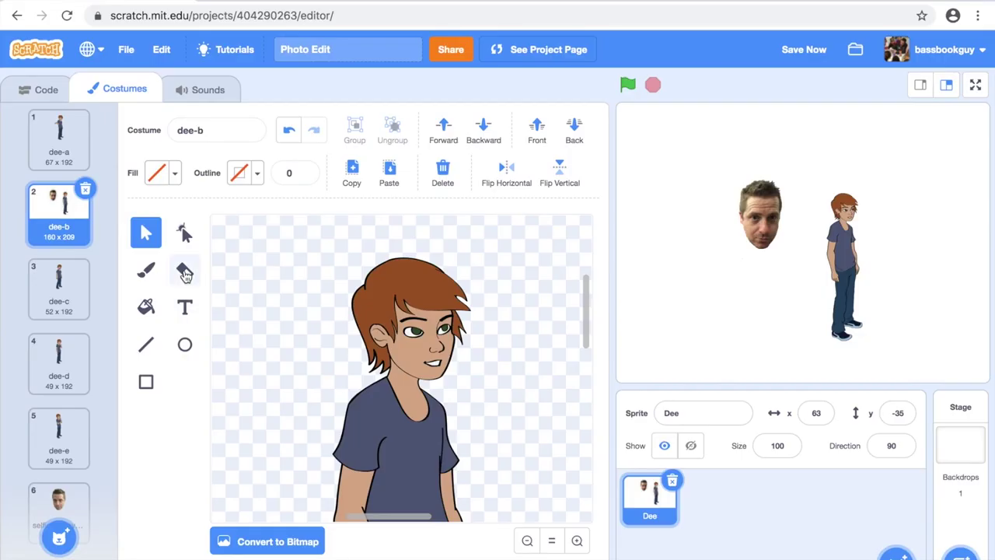
pyautogui.click(454, 302)
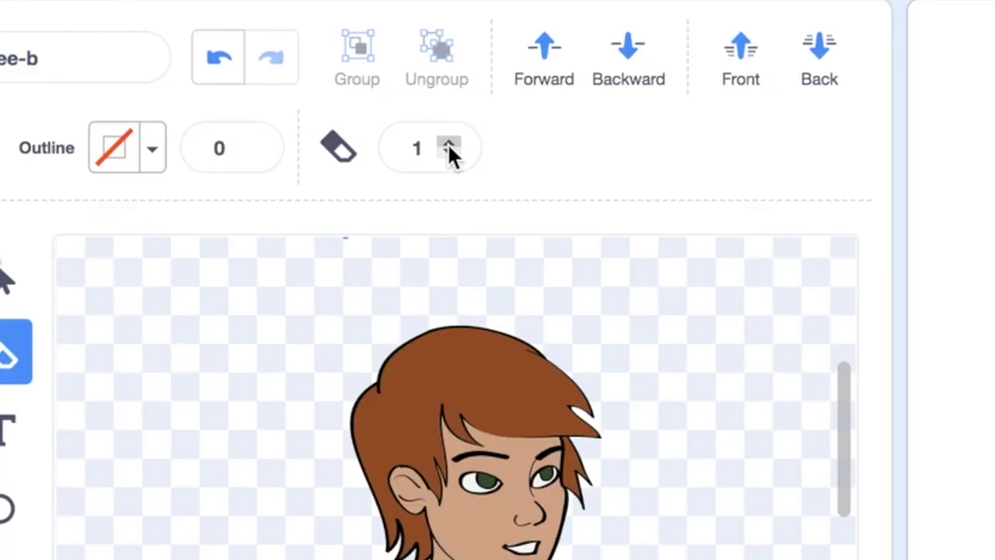
pyautogui.moveTo(448, 146); pyautogui.dragTo(448, 146)
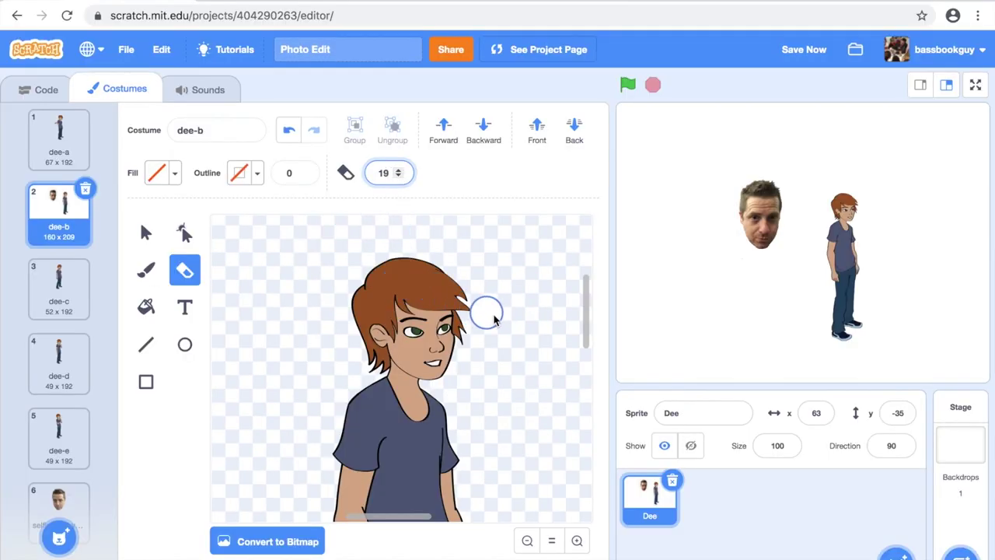
pyautogui.moveTo(497, 317)
pyautogui.mouseDown()
pyautogui.moveTo(397, 264)
pyautogui.moveTo(385, 283)
pyautogui.moveTo(431, 308)
pyautogui.moveTo(365, 313)
pyautogui.moveTo(453, 355)
pyautogui.mouseUp()
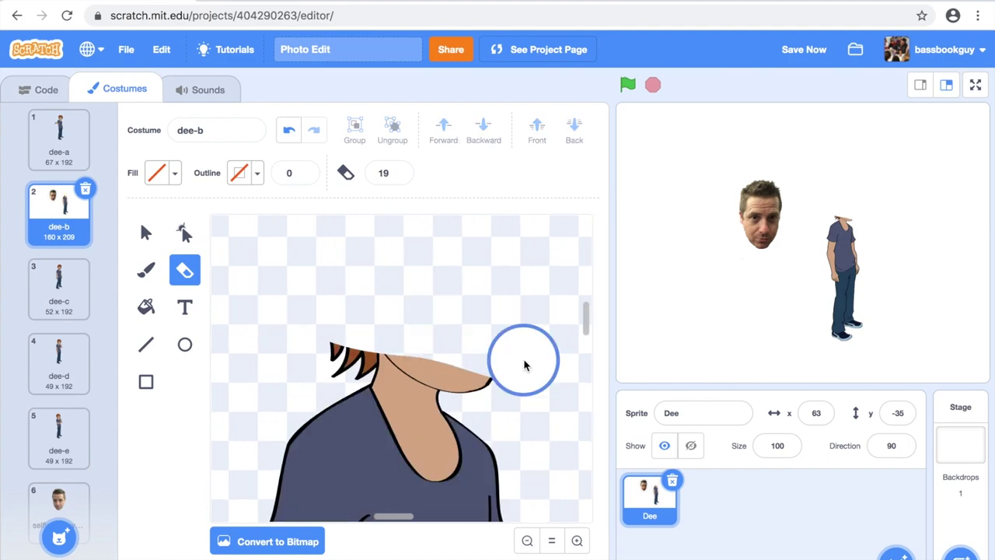
pyautogui.moveTo(524, 360)
pyautogui.mouseDown()
pyautogui.moveTo(445, 363)
pyautogui.moveTo(387, 333)
pyautogui.moveTo(366, 335)
pyautogui.moveTo(333, 351)
pyautogui.mouseUp()
pyautogui.click(527, 541)
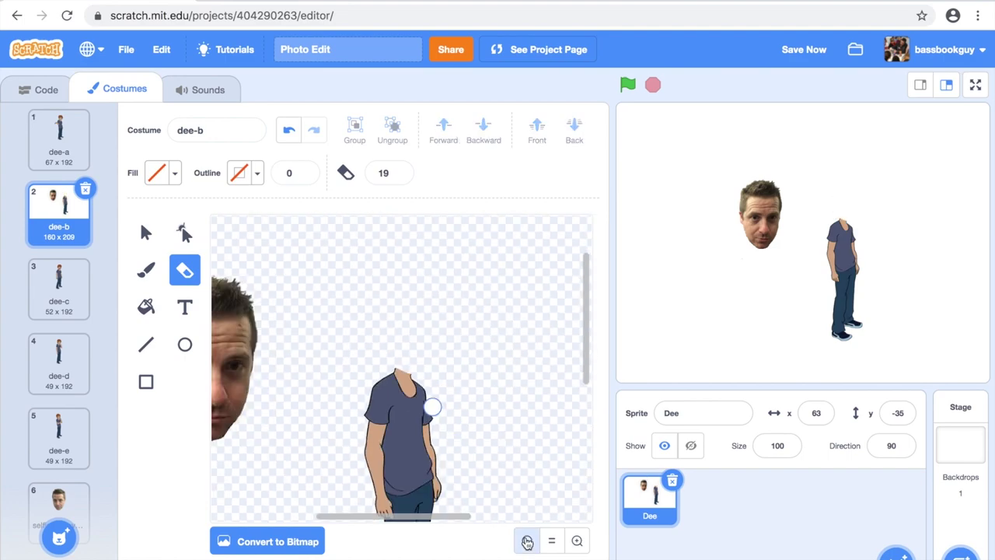
pyautogui.click(527, 542)
# Move the photo head onto the neck of the dee-b body and scale it down slightly to fit
pyautogui.click(147, 235)
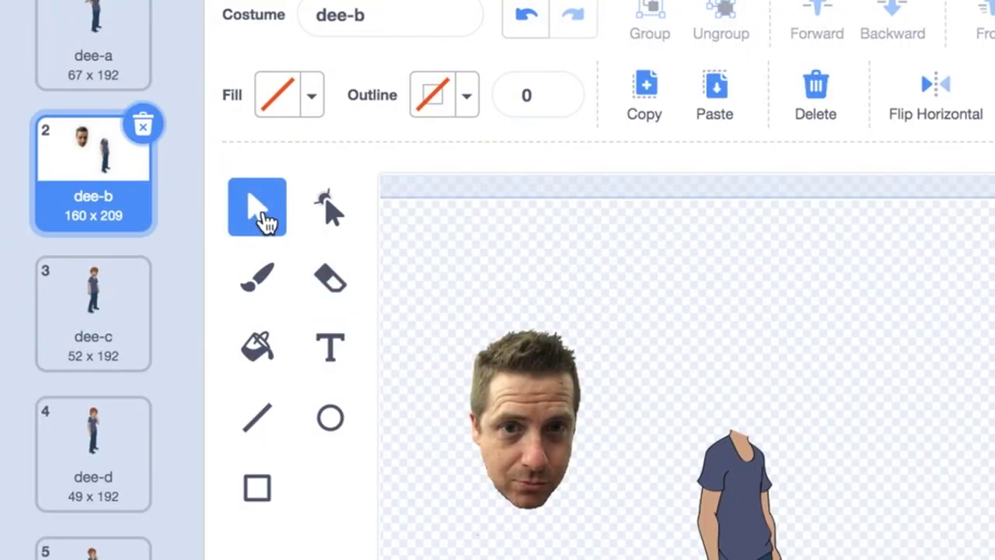
pyautogui.click(525, 420)
pyautogui.moveTo(508, 404); pyautogui.dragTo(746, 356)
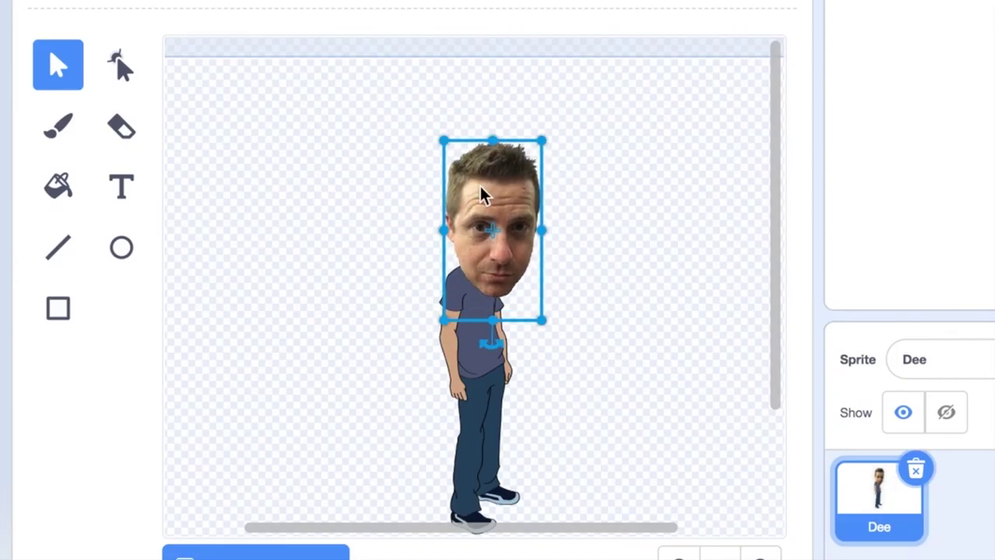
pyautogui.moveTo(443, 142); pyautogui.dragTo(462, 174)
pyautogui.moveTo(493, 207); pyautogui.dragTo(485, 200)
# Rotate and nudge the head until it sits naturally on the dee-b body, and view the stage full screen
pyautogui.moveTo(481, 328); pyautogui.dragTo(498, 327)
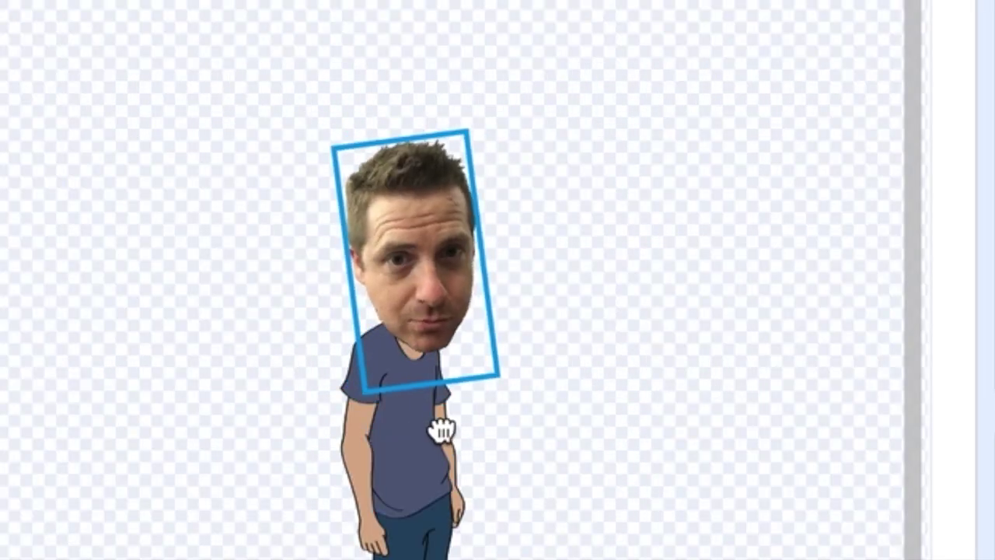
pyautogui.moveTo(441, 432); pyautogui.dragTo(457, 427)
pyautogui.moveTo(409, 211); pyautogui.dragTo(398, 209)
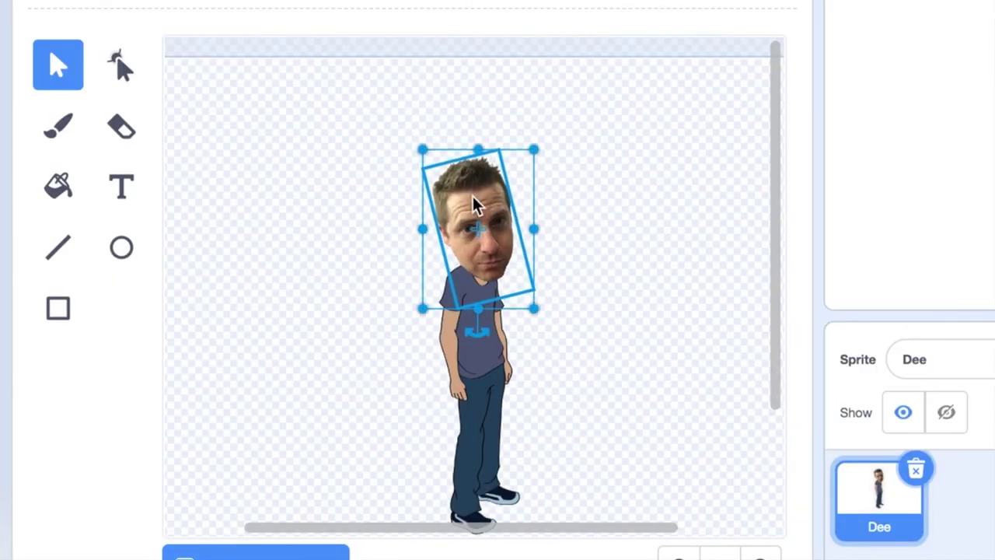
pyautogui.moveTo(493, 339); pyautogui.dragTo(479, 339)
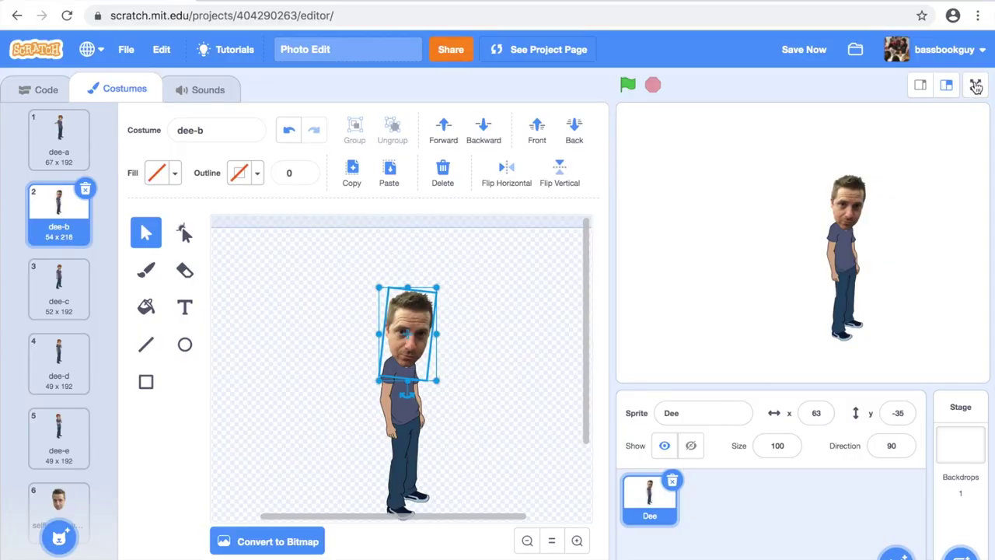
pyautogui.click(976, 87)
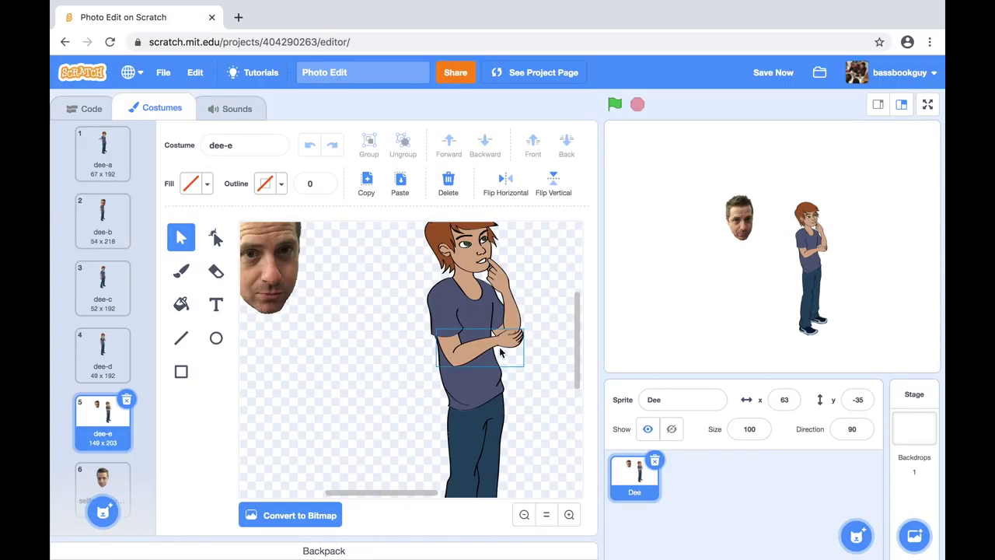
# In costume dee-e, delete the cartoon hair and place the photo head over the cartoon face at the front
pyautogui.hscroll(3, 499, 346)
pyautogui.click(420, 286)
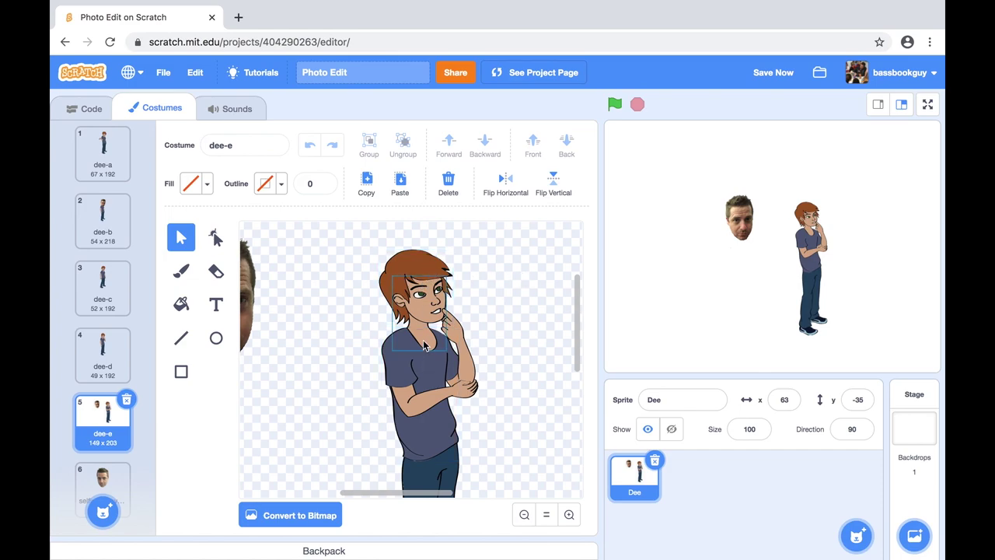
pyautogui.click(411, 267)
pyautogui.click(447, 183)
pyautogui.moveTo(246, 299); pyautogui.dragTo(418, 257)
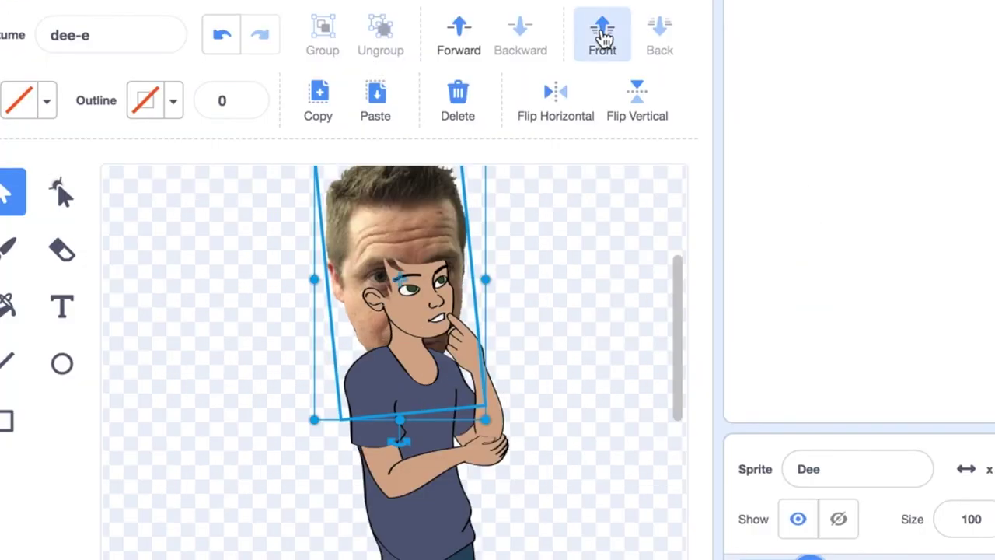
pyautogui.click(604, 38)
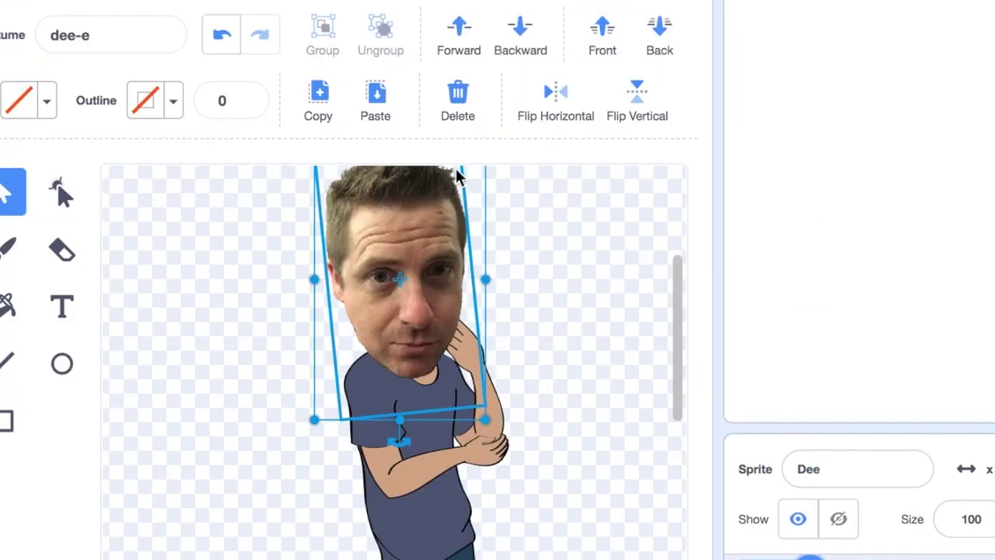
# Bring the raised arm in dee-e in front of the photo head and readjust the head on the body
pyautogui.click(540, 385)
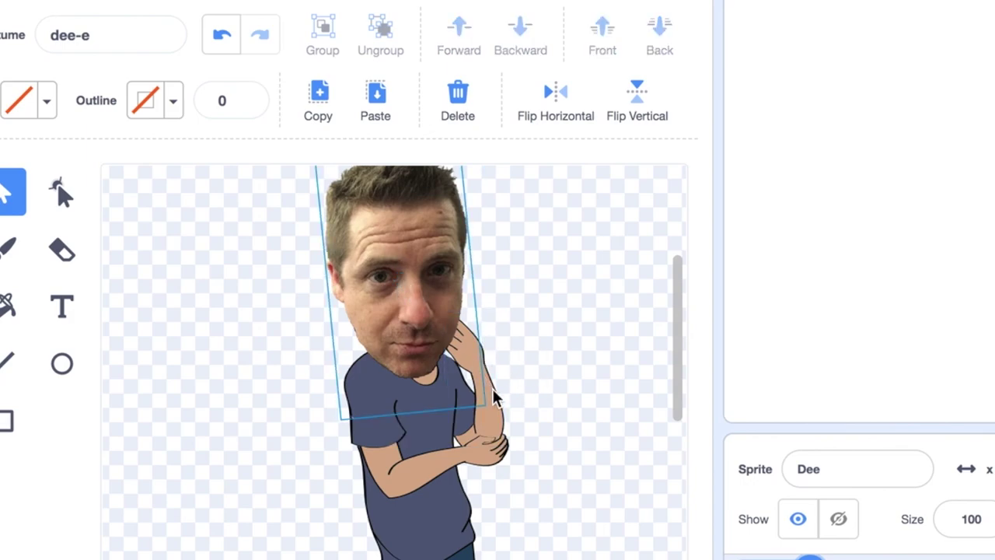
pyautogui.click(496, 413)
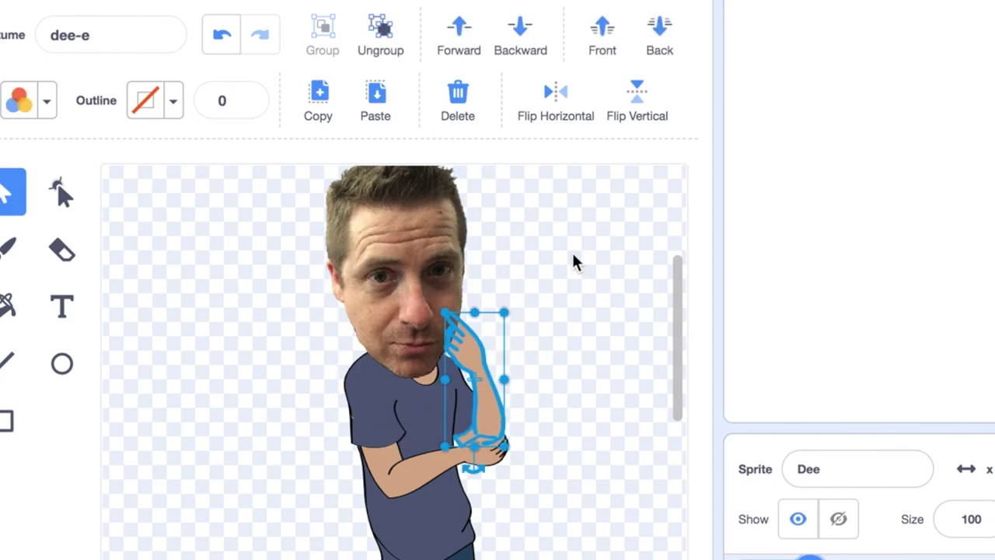
pyautogui.click(601, 35)
pyautogui.click(606, 296)
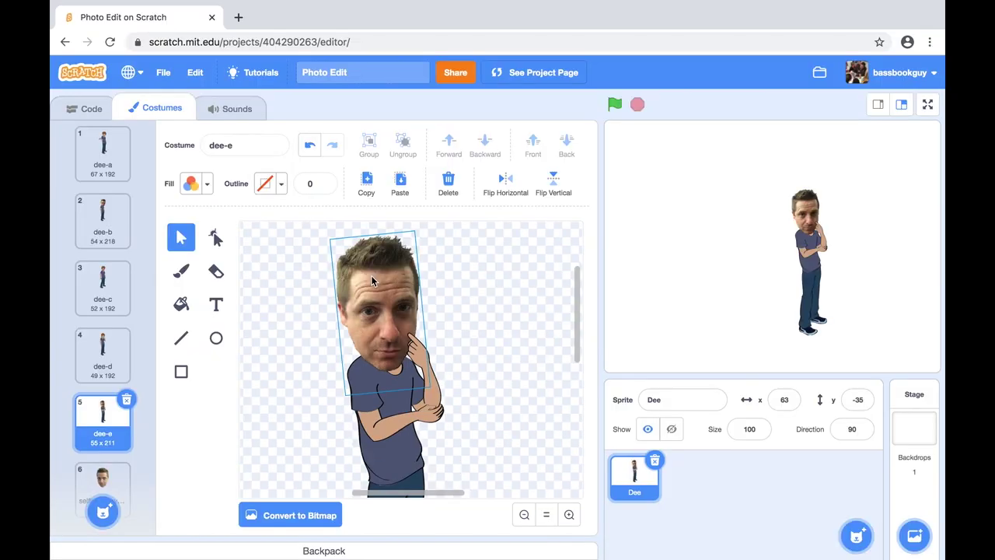
pyautogui.moveTo(384, 216); pyautogui.dragTo(403, 209)
pyautogui.moveTo(456, 169); pyautogui.dragTo(444, 166)
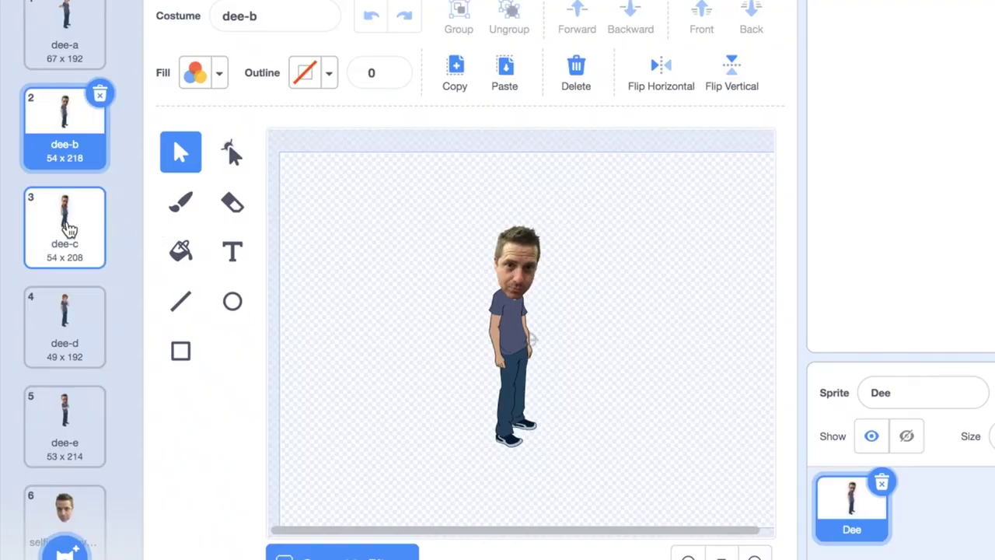
# Switch back and forth between costumes dee-b and dee-c to compare the head's direction and position
pyautogui.click(66, 228)
pyautogui.click(63, 136)
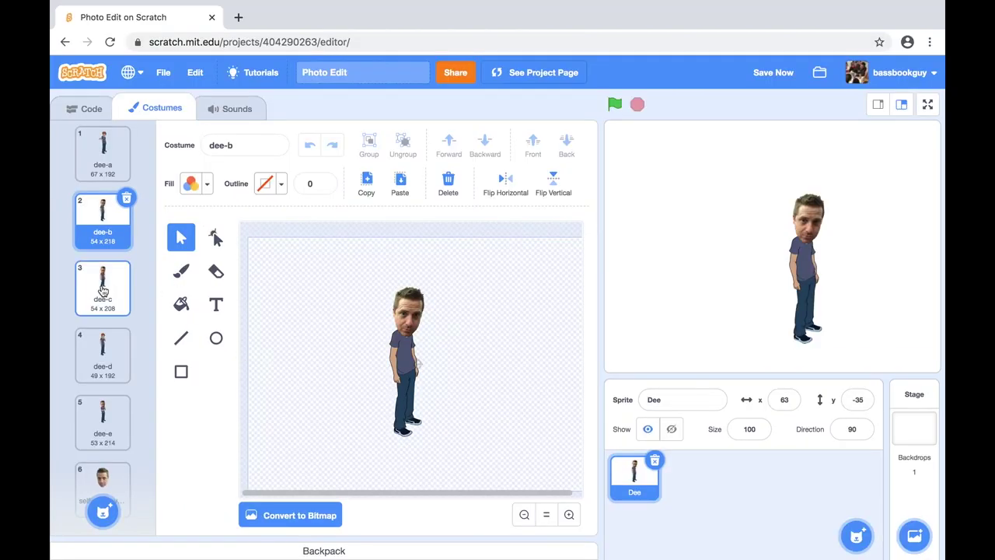
pyautogui.click(107, 288)
pyautogui.click(102, 229)
pyautogui.click(102, 289)
pyautogui.click(101, 229)
# Flip the photo head in costume dee-c horizontally and compare the costume with dee-b again
pyautogui.click(105, 287)
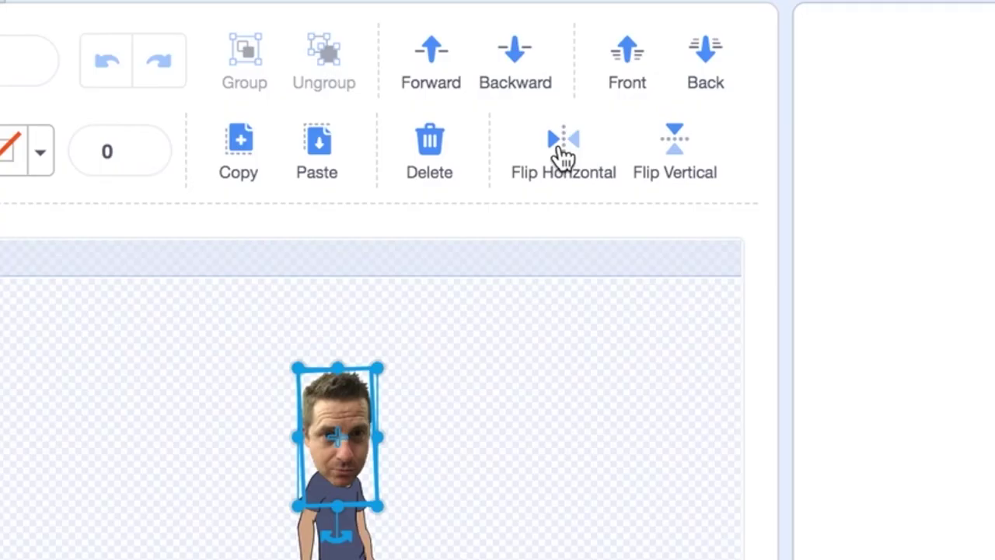
pyautogui.click(505, 186)
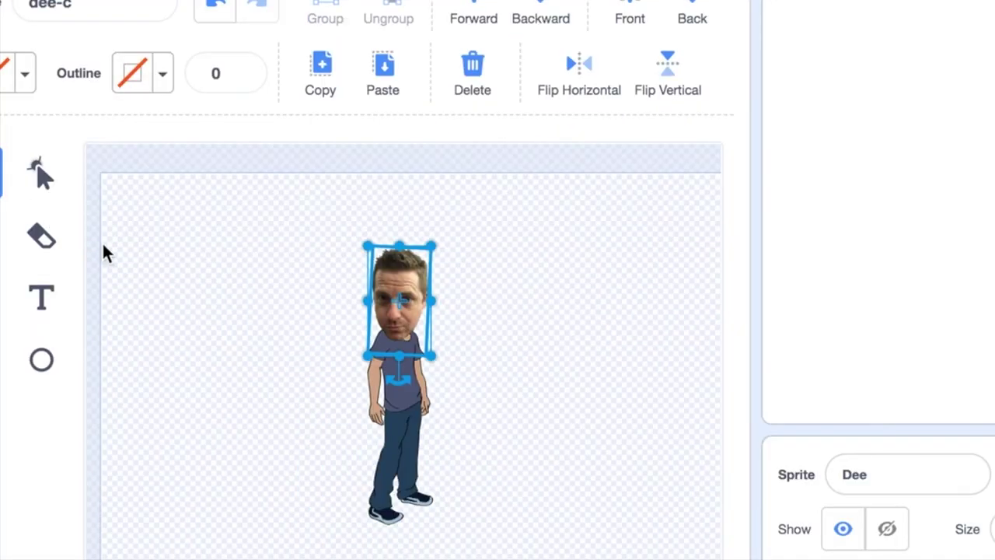
pyautogui.click(102, 242)
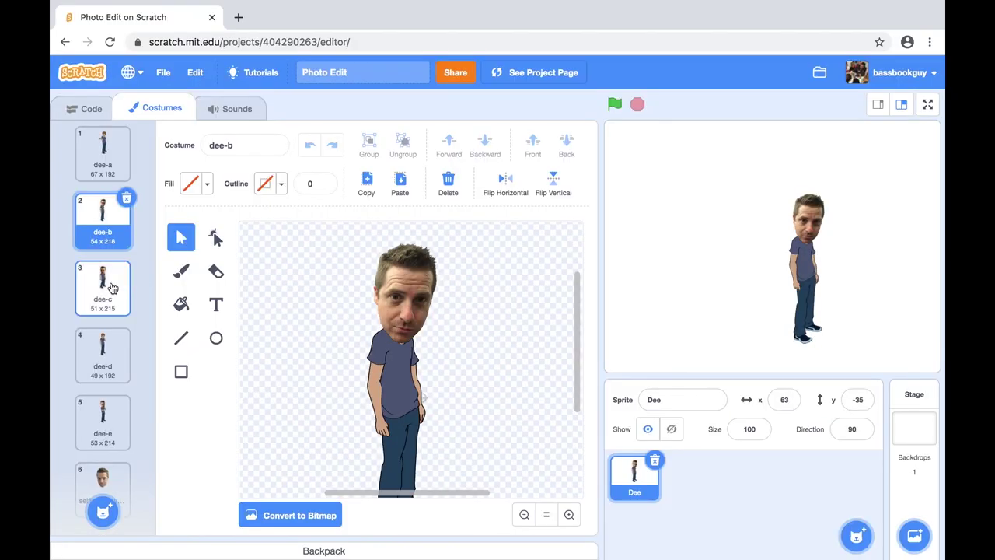
pyautogui.click(106, 284)
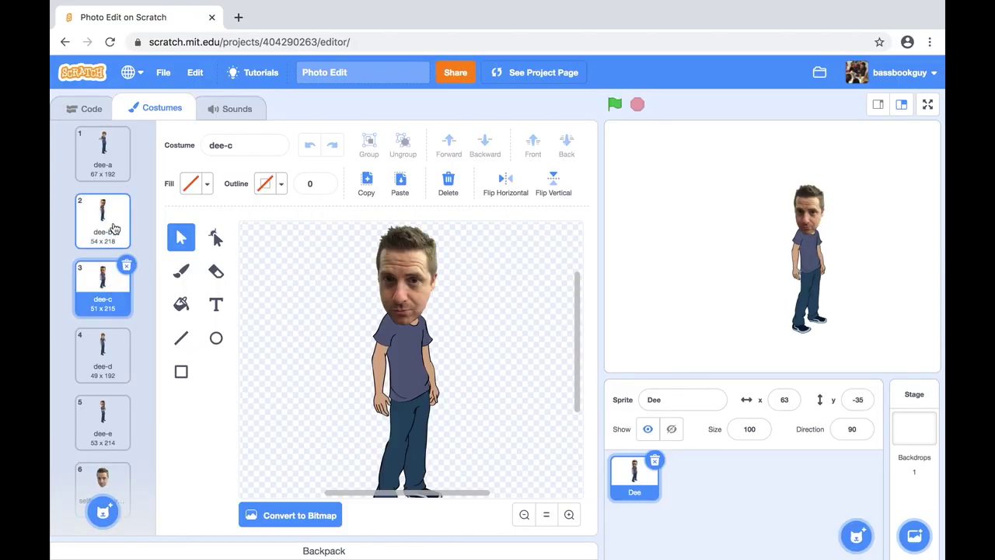
pyautogui.click(112, 230)
pyautogui.click(106, 282)
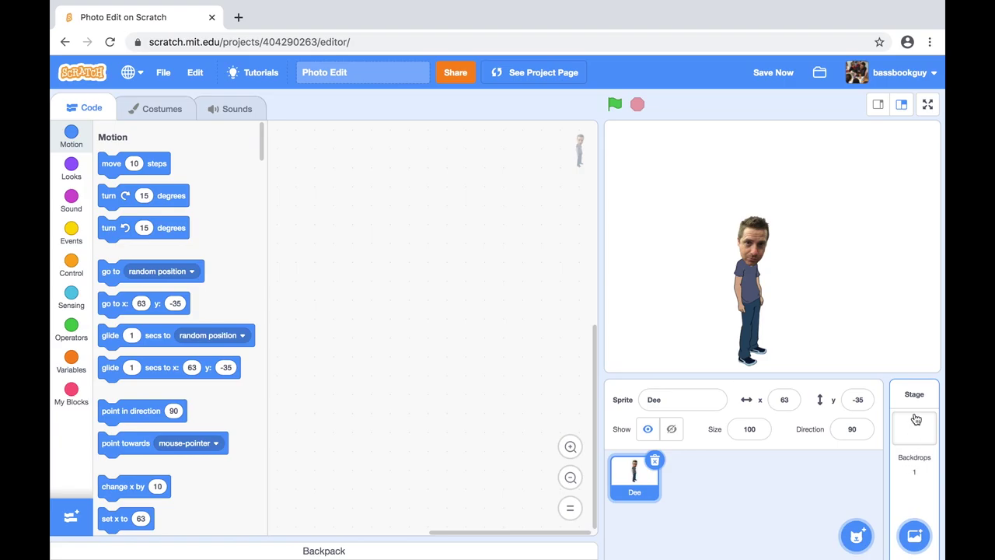
# Select the stage and add the Hay Field backdrop from the backdrop library
pyautogui.click(915, 422)
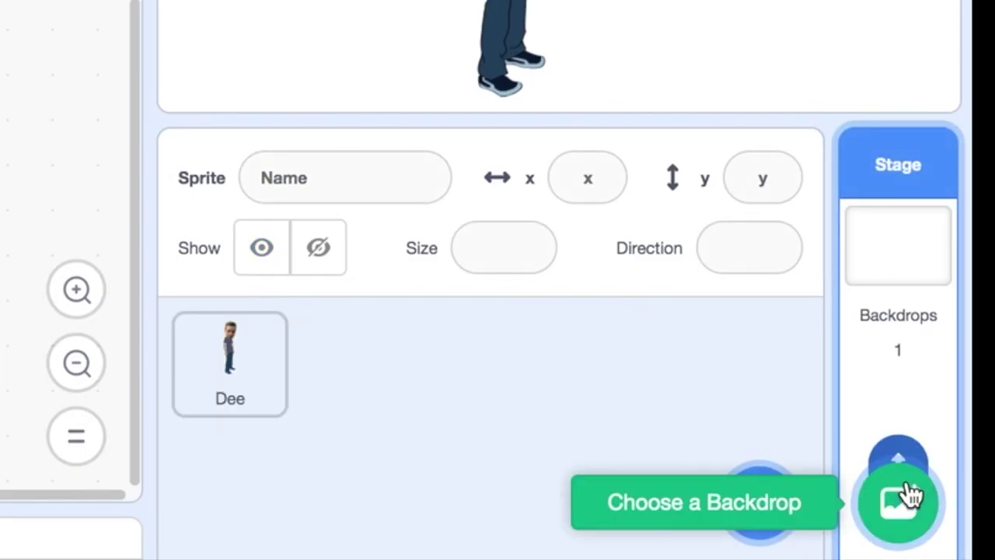
pyautogui.moveTo(906, 493)
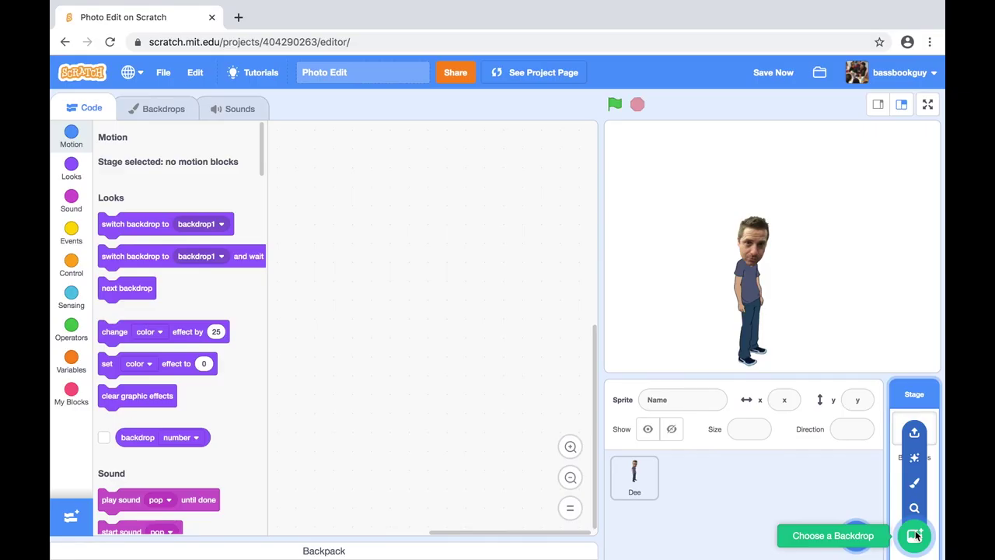
pyautogui.click(899, 502)
pyautogui.scroll(-2, 345, 363)
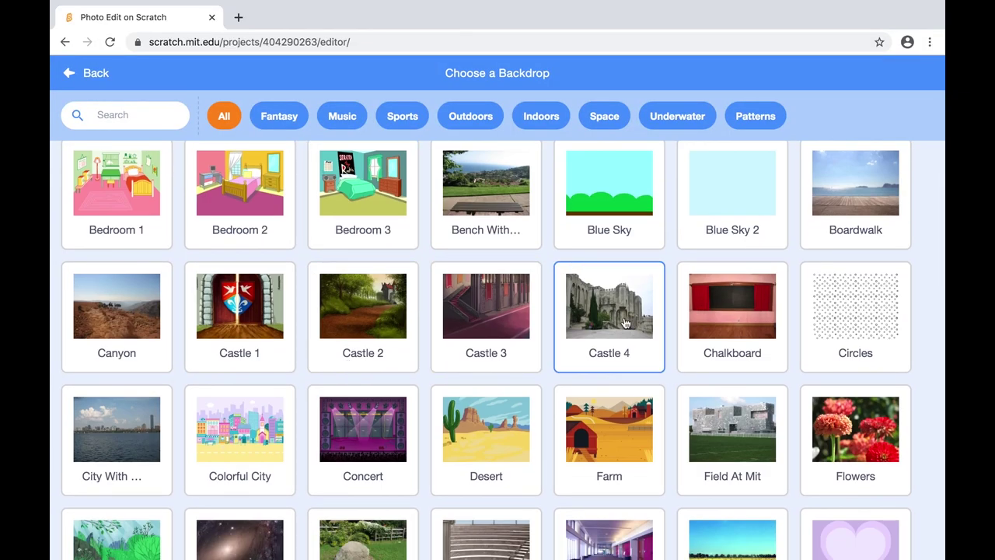
pyautogui.scroll(-3, 618, 318)
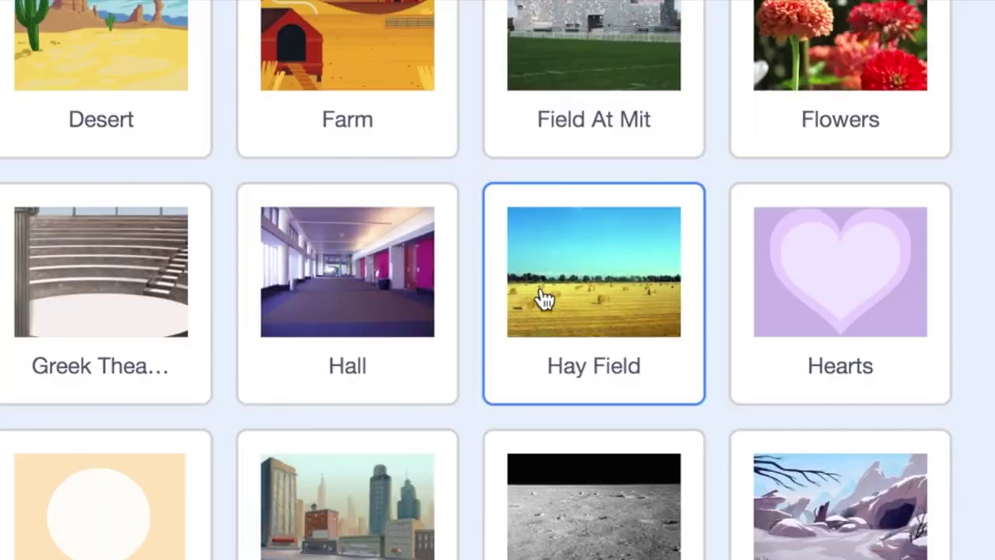
pyautogui.click(779, 366)
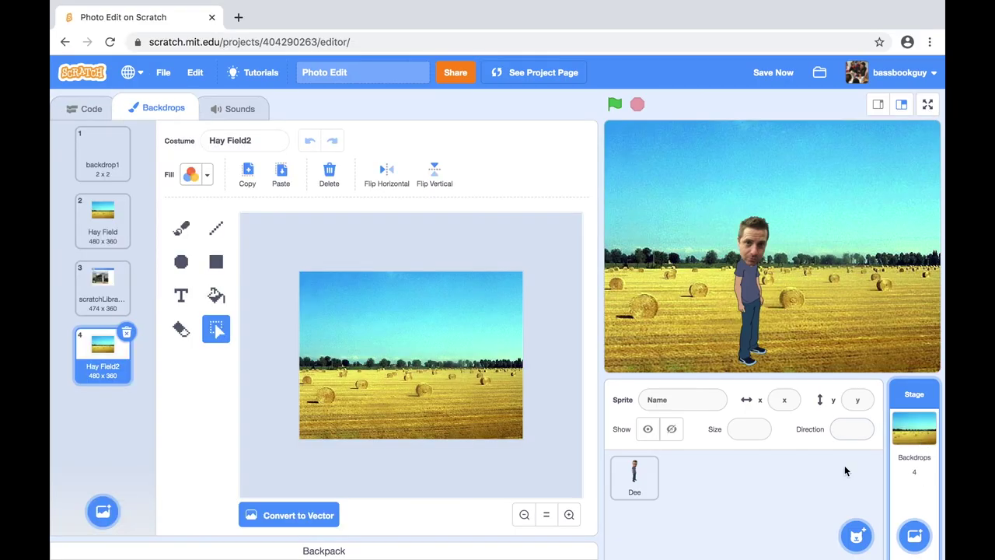
# Upload the library photo IMG_5148.PNG from the Scratch SRP Activity folder as a new backdrop
pyautogui.moveTo(911, 542)
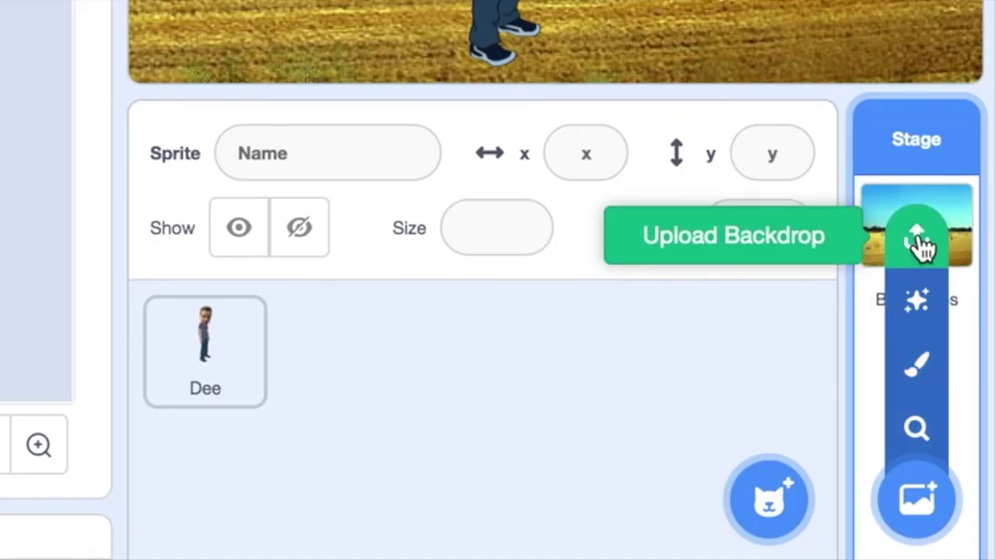
pyautogui.click(921, 247)
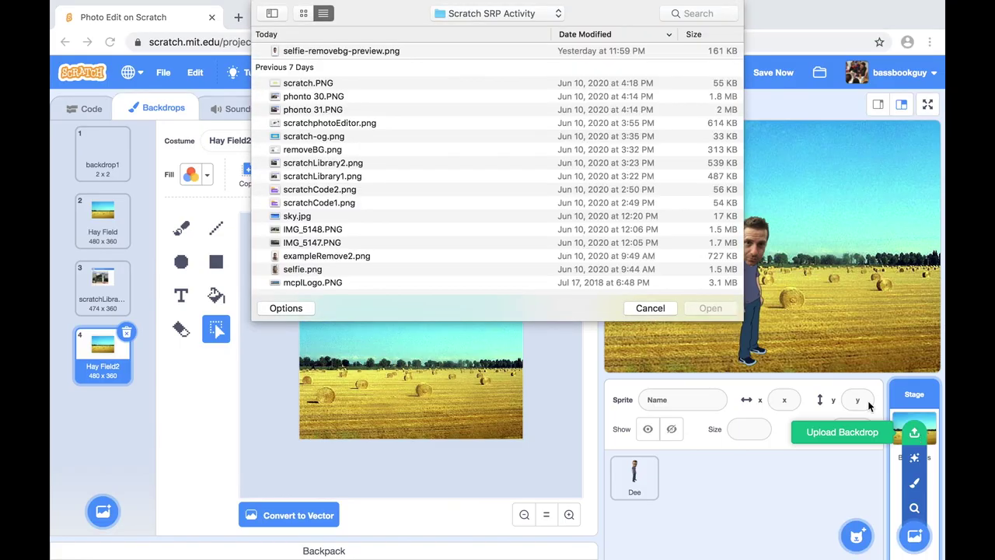
pyautogui.click(307, 230)
pyautogui.click(711, 309)
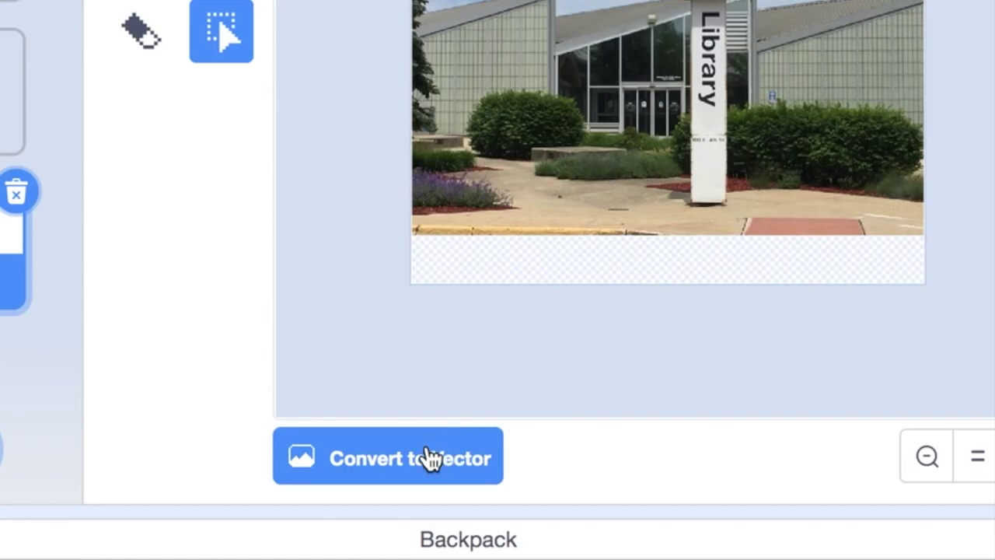
# Convert the IMG_5148 backdrop to vector, then enlarge and reposition the photo to cover the stage area
pyautogui.click(305, 518)
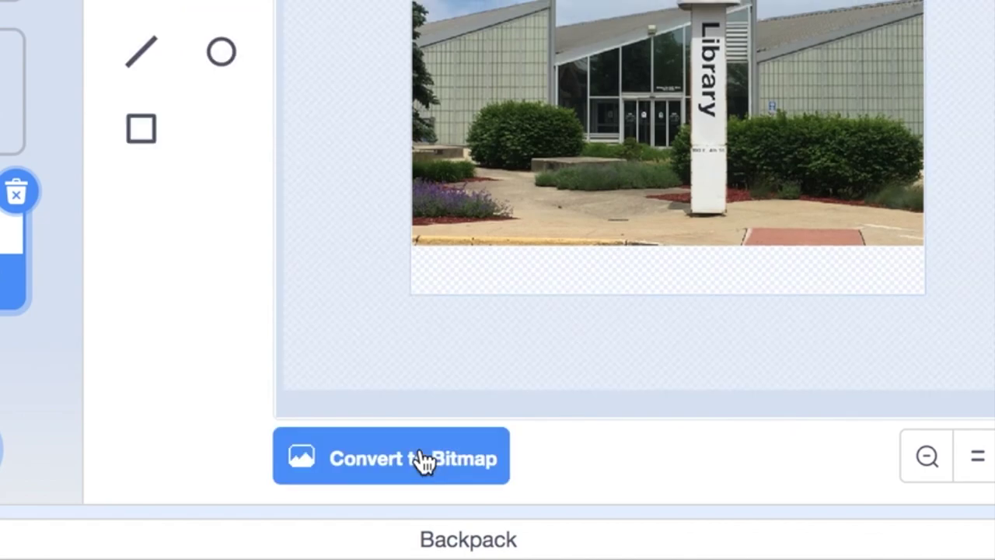
pyautogui.click(487, 116)
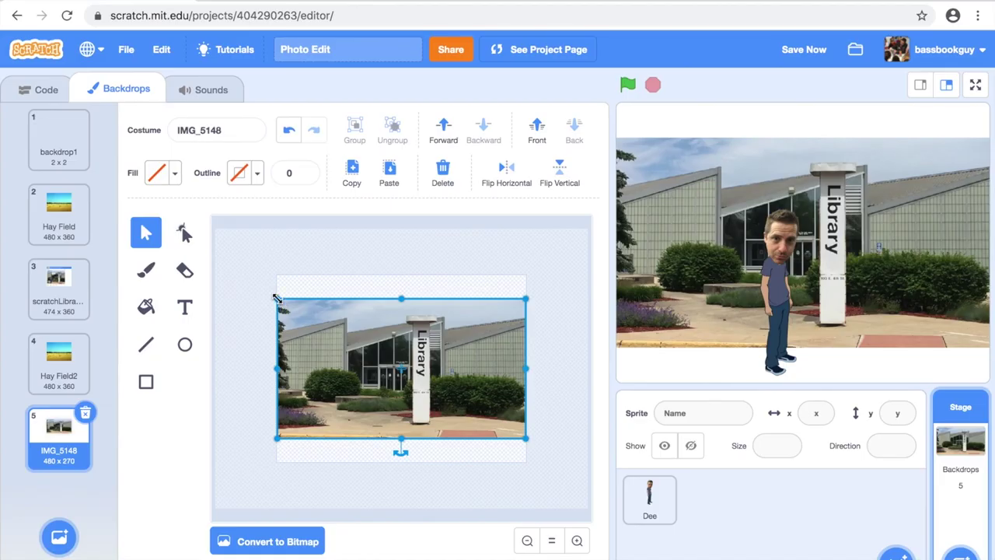
pyautogui.moveTo(277, 298); pyautogui.dragTo(215, 263)
pyautogui.moveTo(325, 329); pyautogui.dragTo(352, 358)
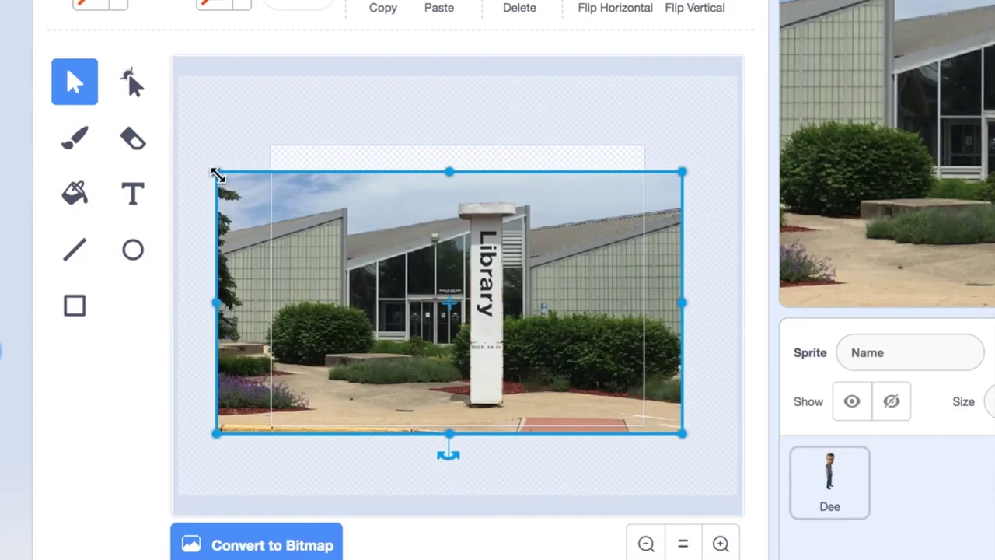
pyautogui.moveTo(242, 294); pyautogui.dragTo(208, 273)
pyautogui.moveTo(262, 212)
pyautogui.mouseDown()
pyautogui.moveTo(326, 220)
pyautogui.moveTo(337, 235)
pyautogui.mouseUp()
pyautogui.moveTo(223, 146); pyautogui.dragTo(248, 154)
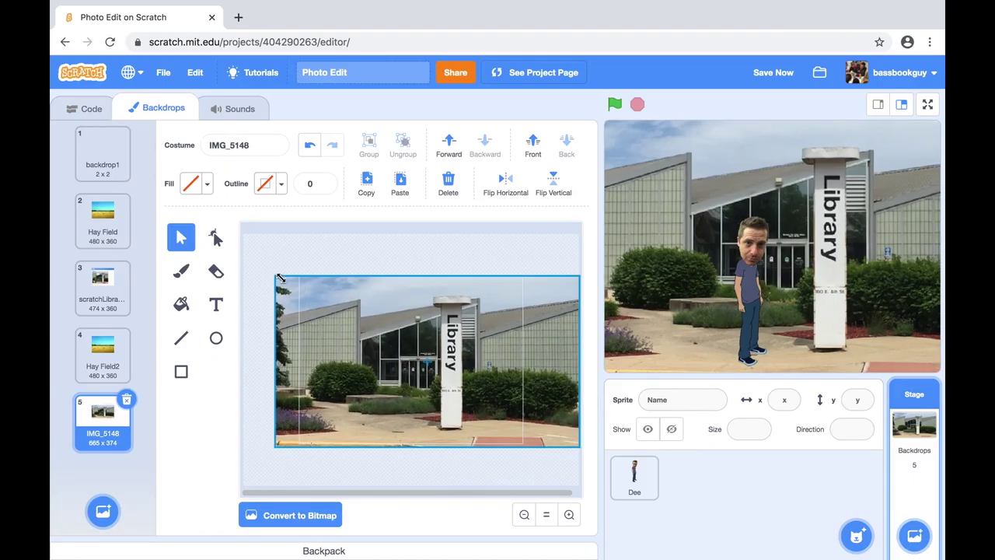
pyautogui.moveTo(369, 332); pyautogui.dragTo(352, 333)
# In the Dee sprite's costume dee-b, move the whole figure left and slightly down, and view the stage in full screen
pyautogui.click(635, 479)
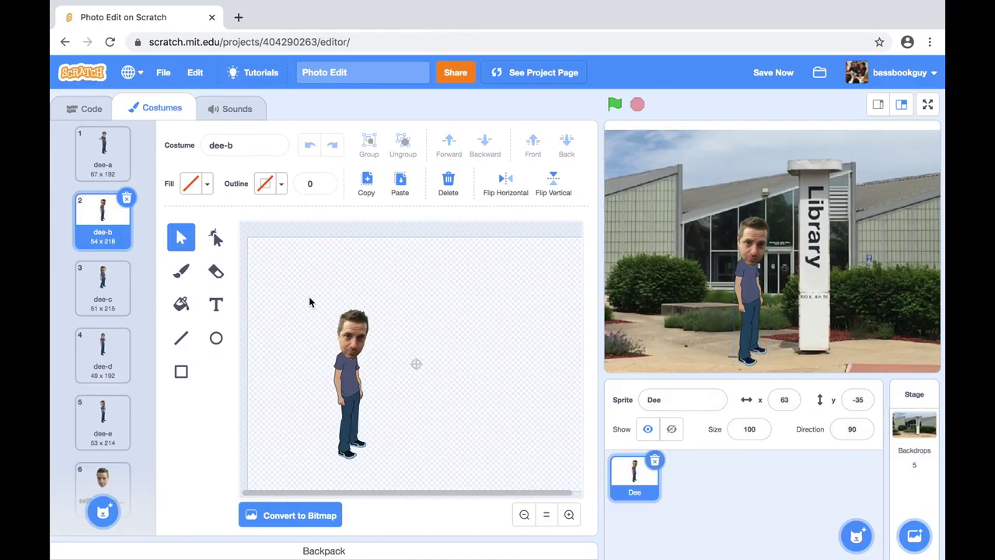
pyautogui.moveTo(386, 467); pyautogui.dragTo(379, 429)
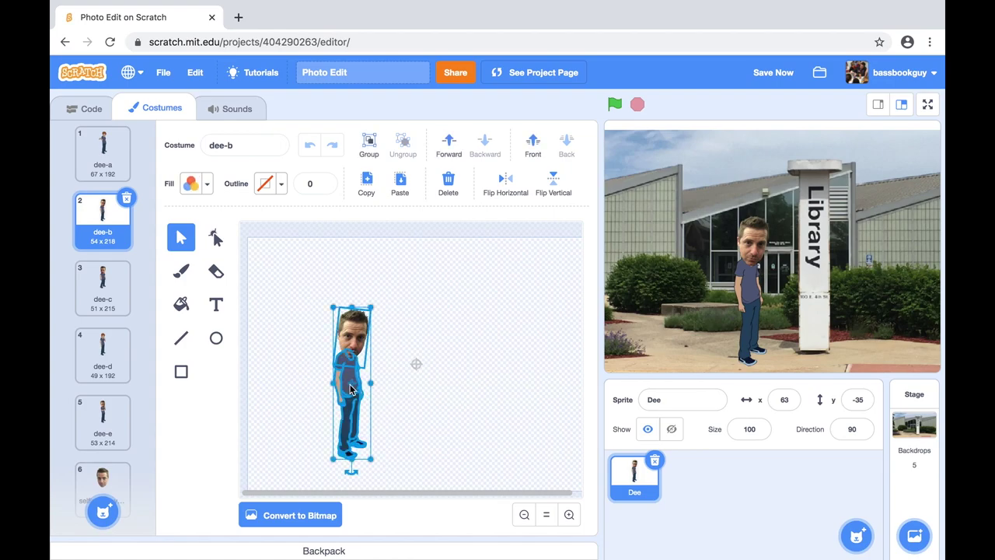
pyautogui.moveTo(349, 389); pyautogui.dragTo(306, 388)
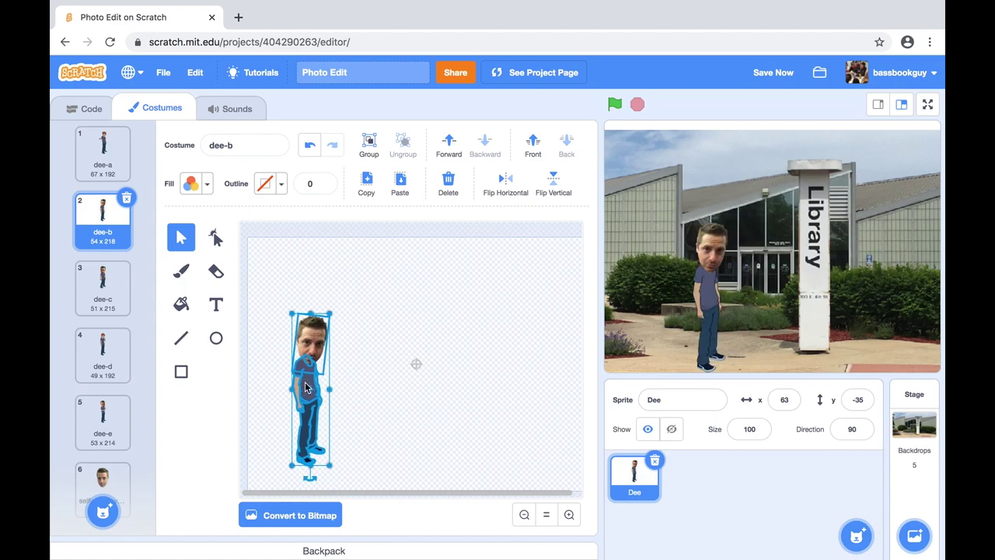
pyautogui.click(927, 106)
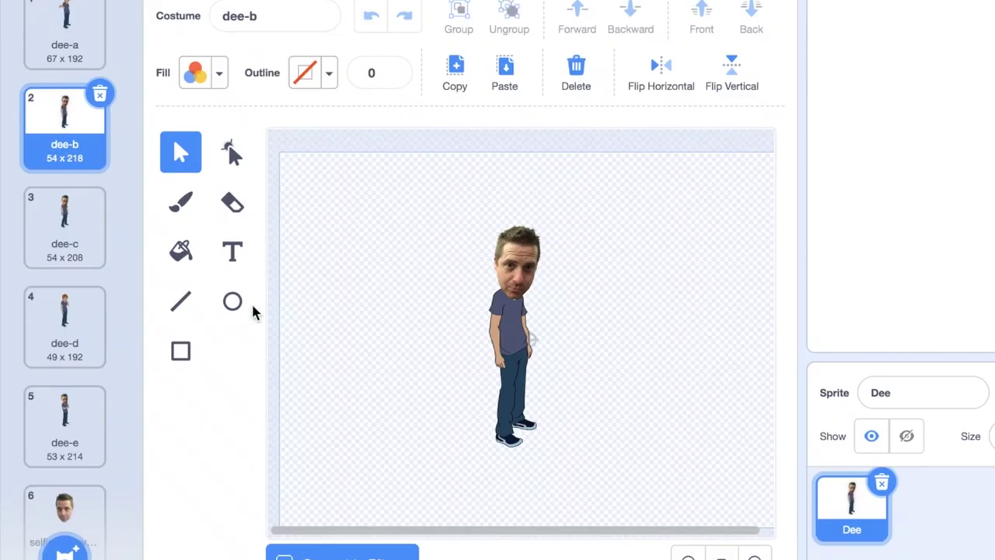
# Open Dee's costume dee-c to compare its pose with dee-b
pyautogui.click(102, 290)
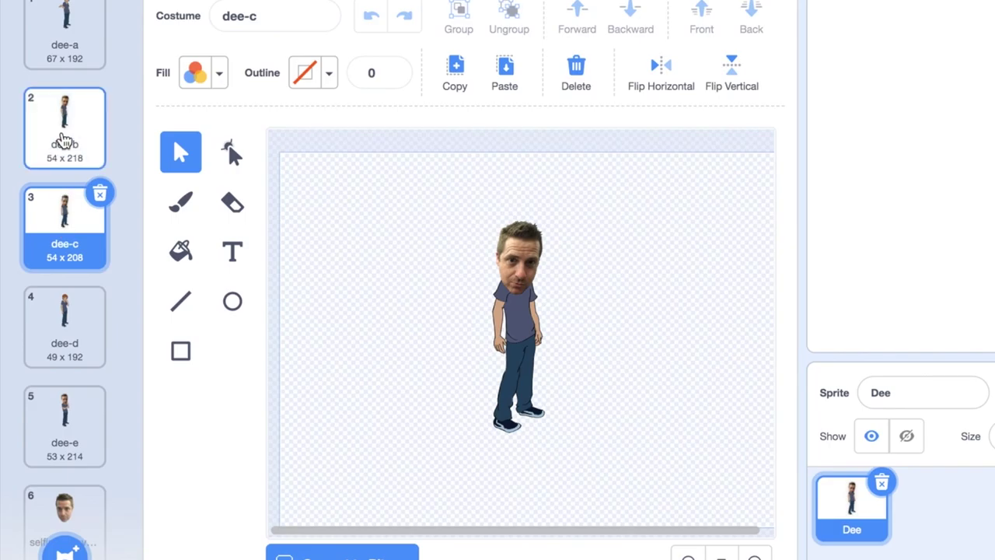